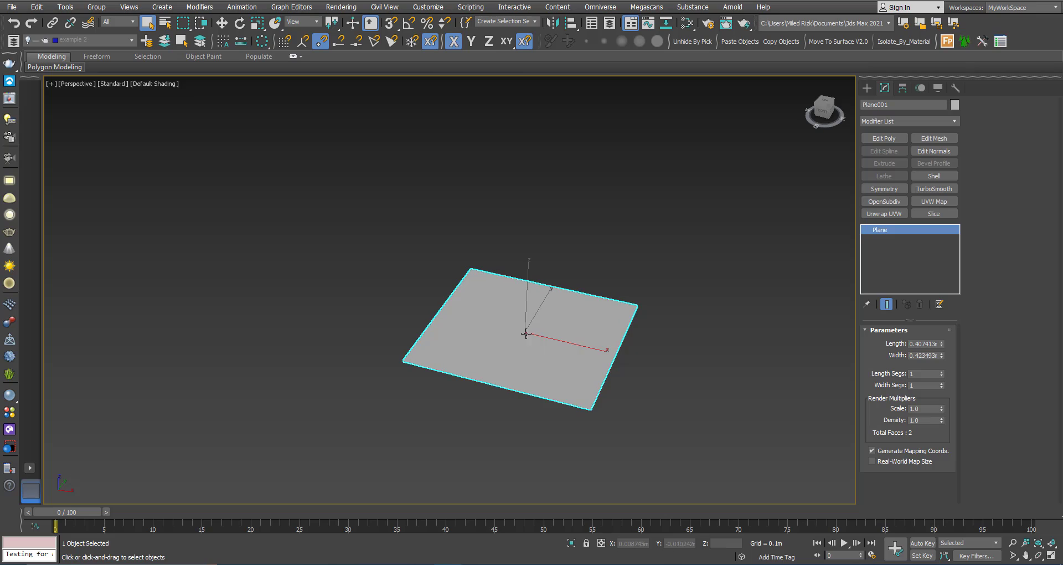
Step: Apply a TurboSmooth modifier to the plane and display edged faces in the perspective view
middle_click_drag(519, 327, 578, 308)
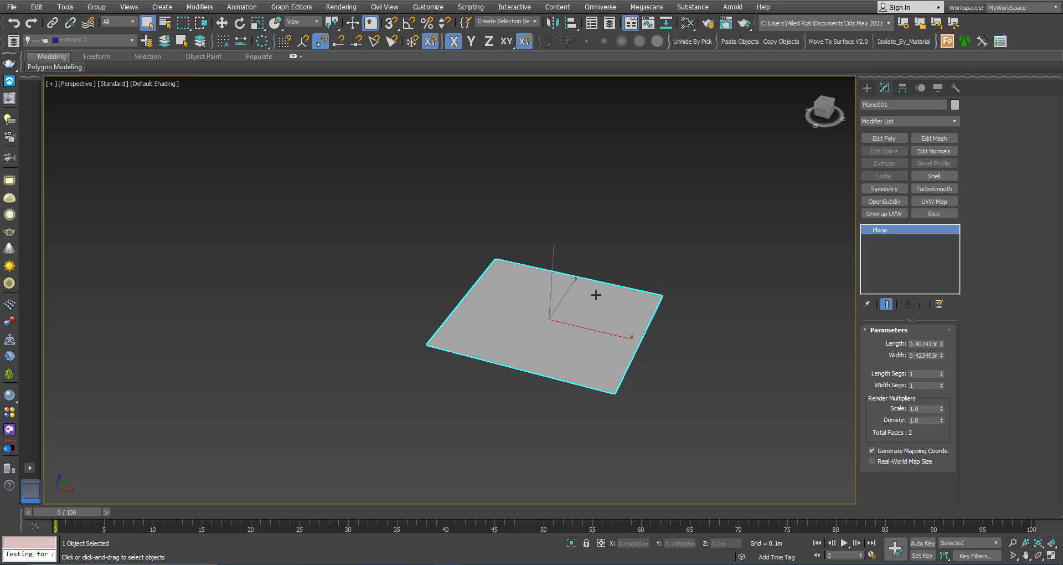
middle_click_drag(565, 353, 567, 356, "alt")
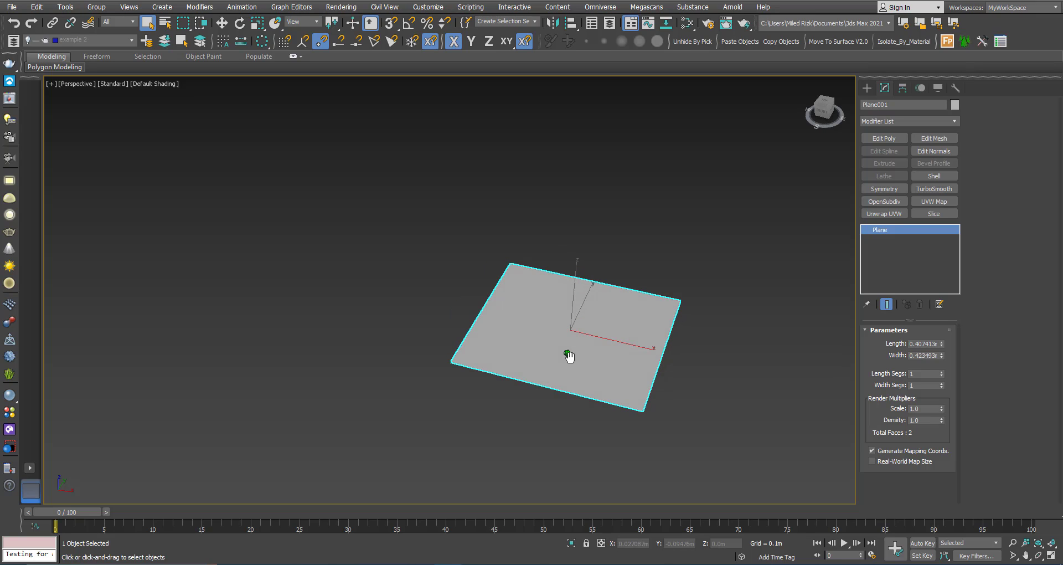
left_click(933, 188)
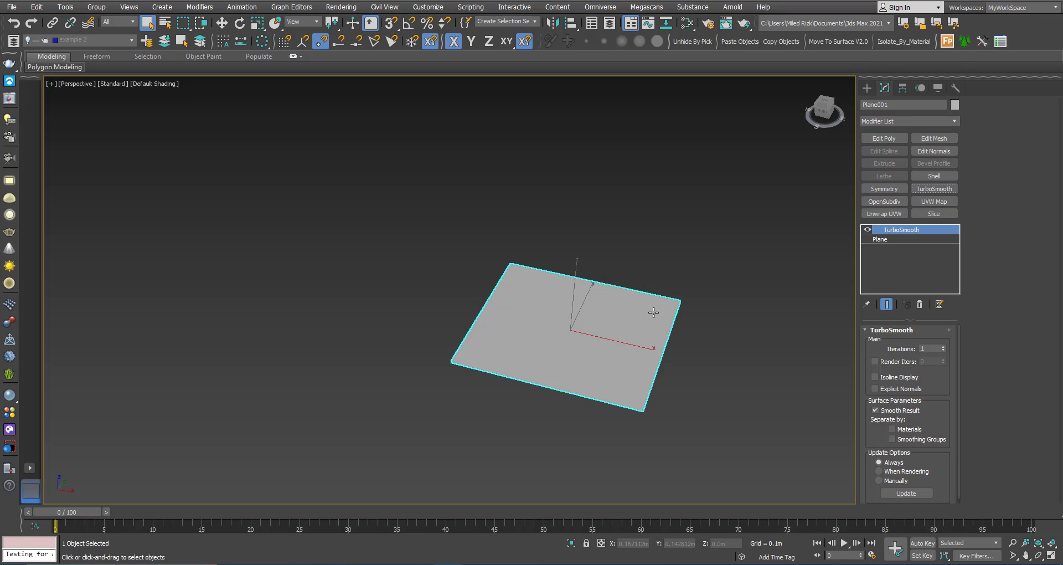
middle_click_drag(614, 322, 578, 316)
key("F4")
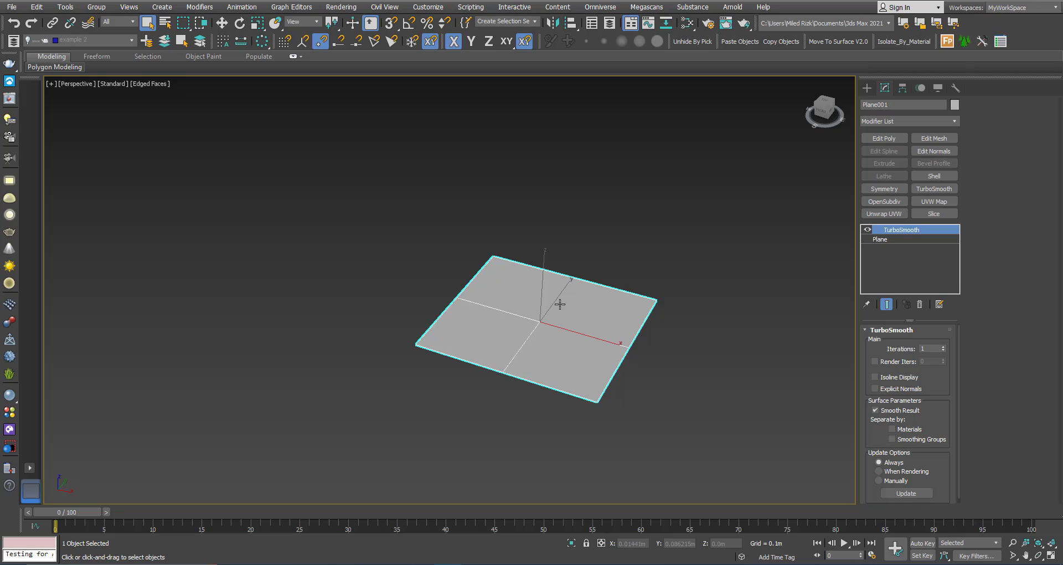
scroll(559, 301, "up", 2)
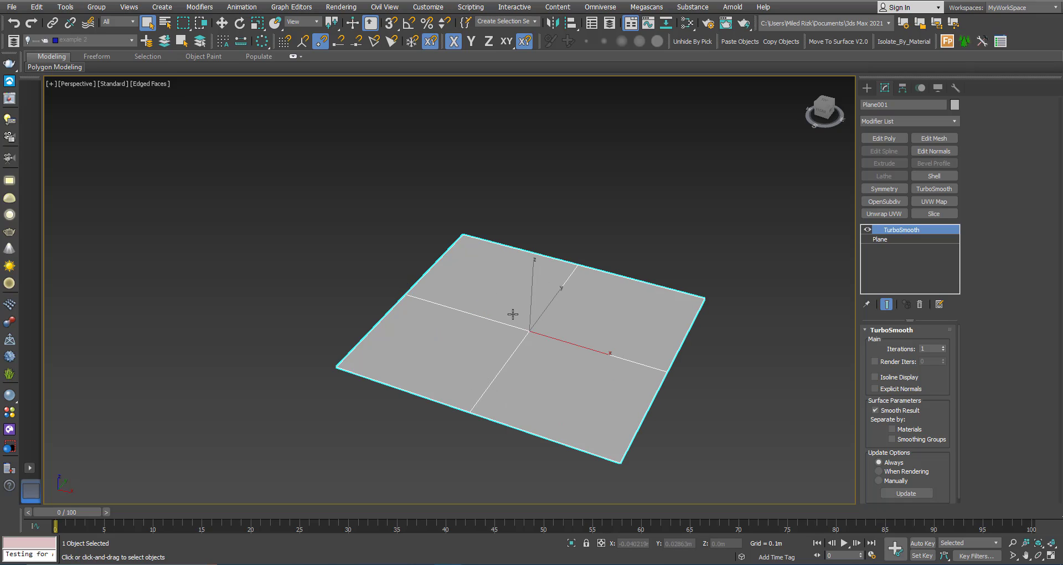
scroll(532, 343, "down", 1)
scroll(518, 339, "up", 1)
middle_click_drag(519, 337, 515, 323)
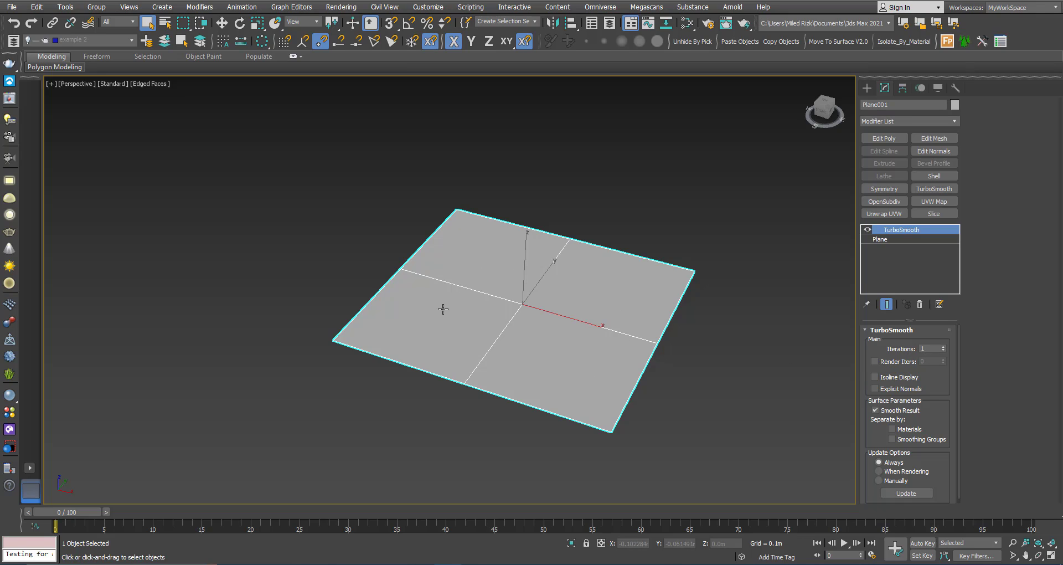
middle_click_drag(526, 296, 522, 301)
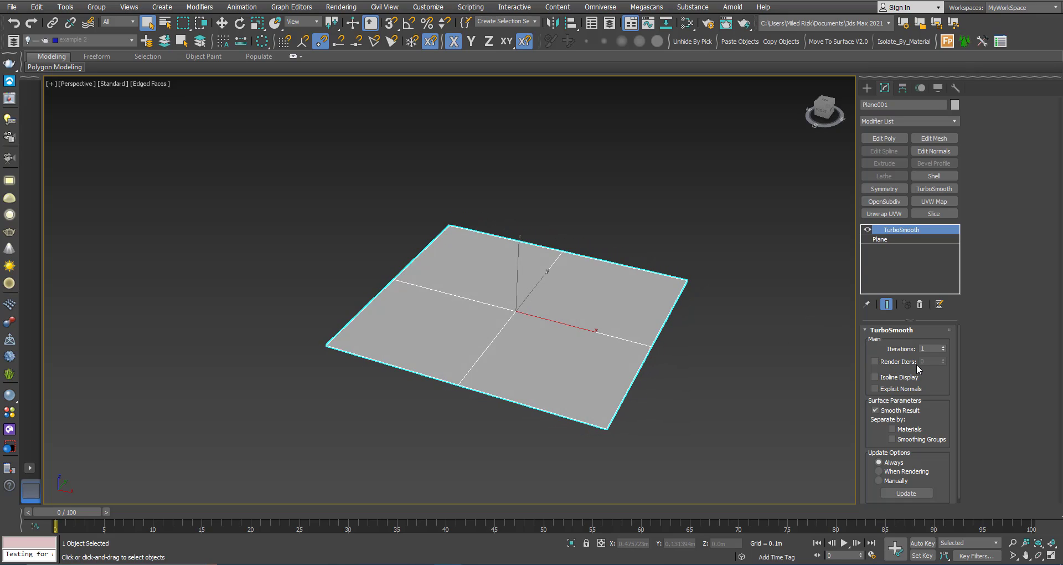
Step: Compare the plane's subdivision with TurboSmooth iterations of 2 and 0, ending at 2
left_click(944, 346)
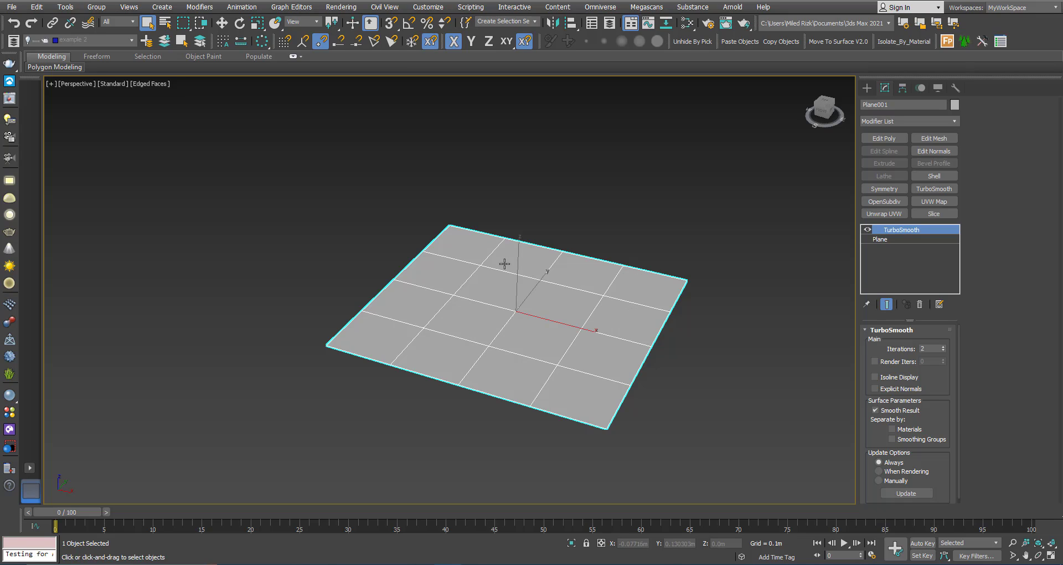
left_click(944, 350)
left_click(943, 350)
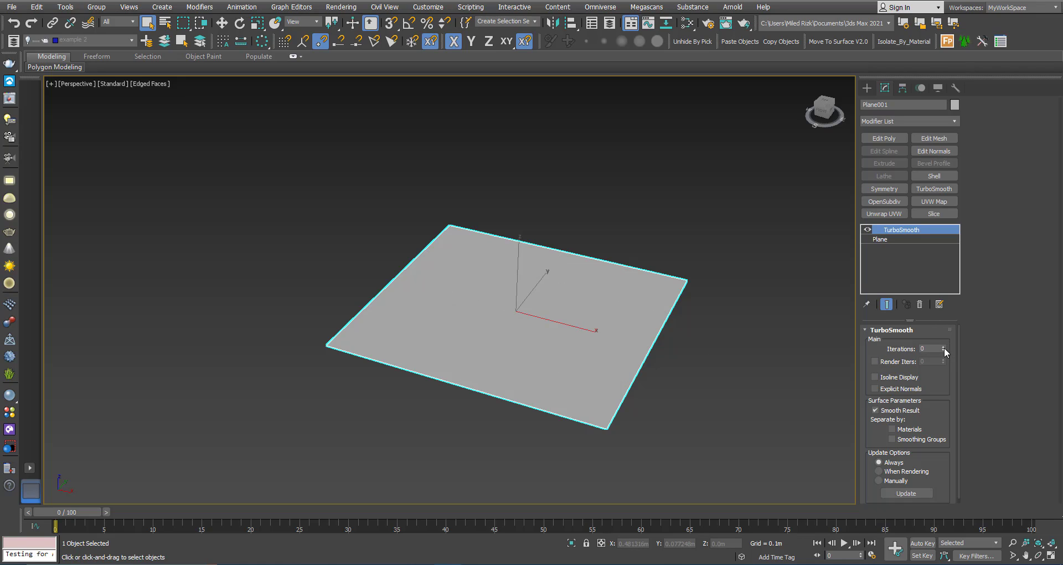
left_click(944, 346)
left_click(944, 347)
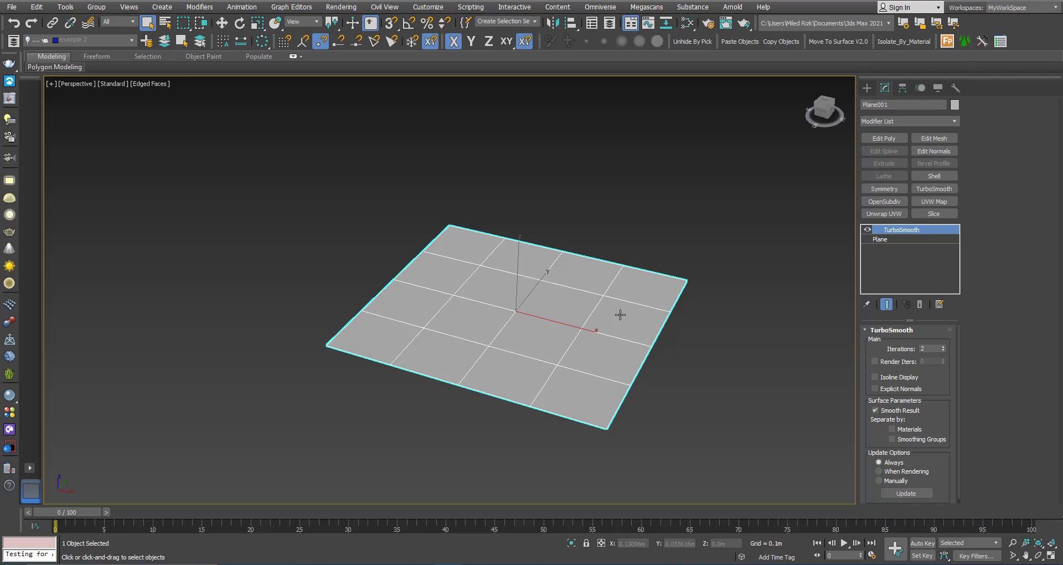
Step: Remove the TurboSmooth modifier from the plane's modifier stack
middle_click_drag(550, 325, 576, 308)
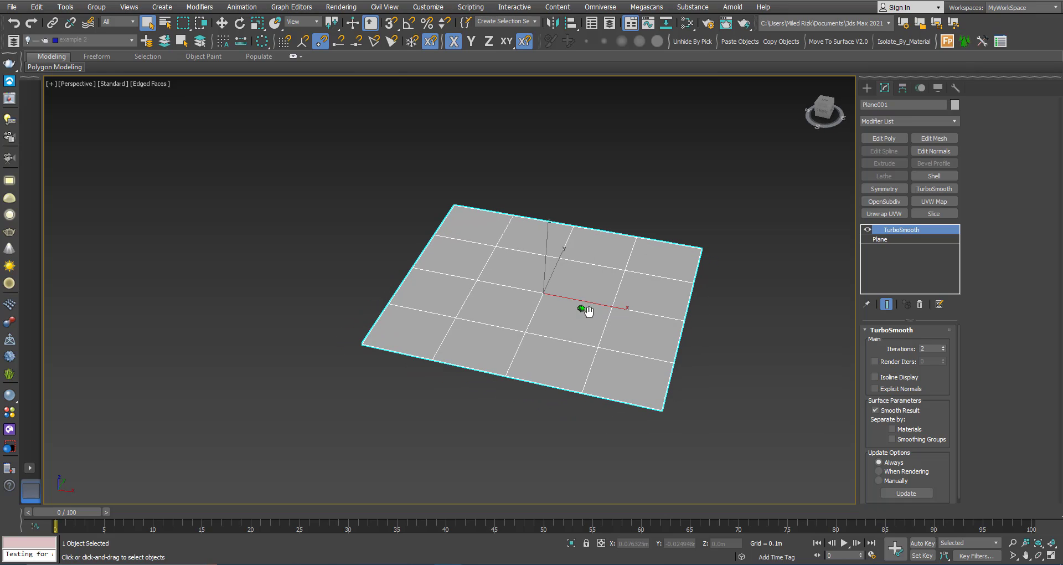
scroll(542, 299, "down", 3)
scroll(546, 298, "up", 3)
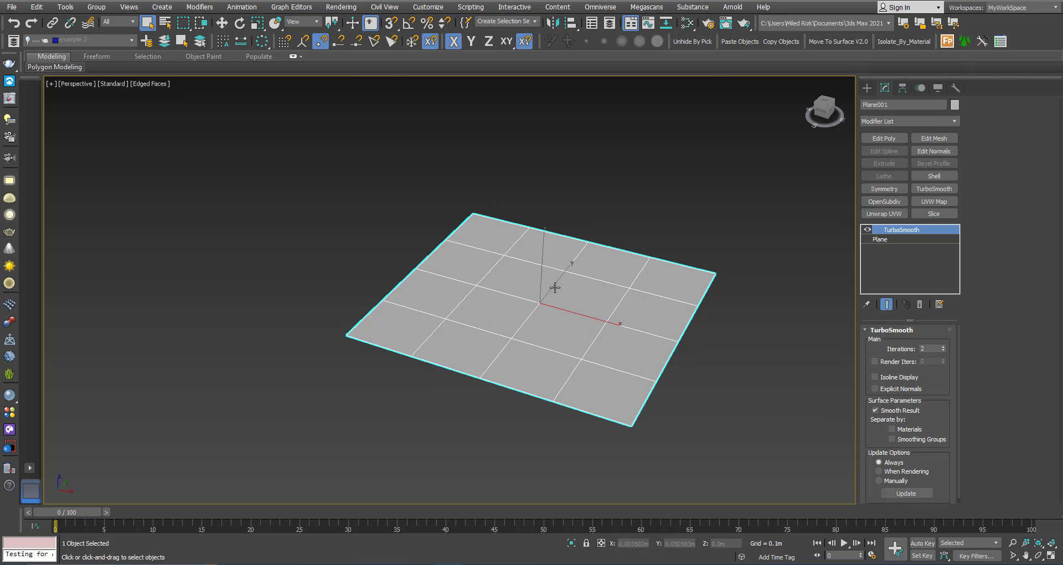
left_click(919, 305)
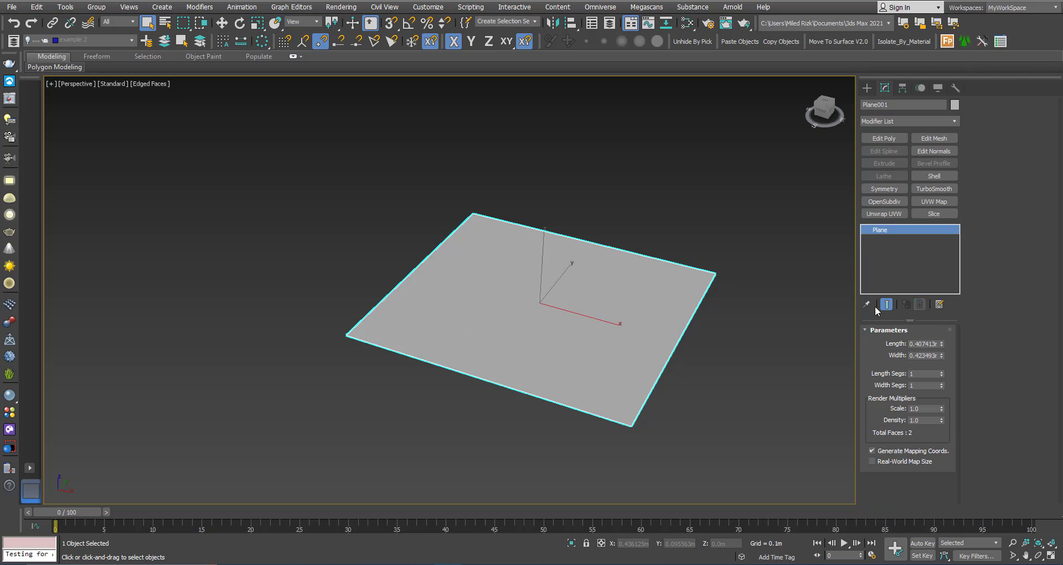
middle_click_drag(540, 294, 597, 321, "alt")
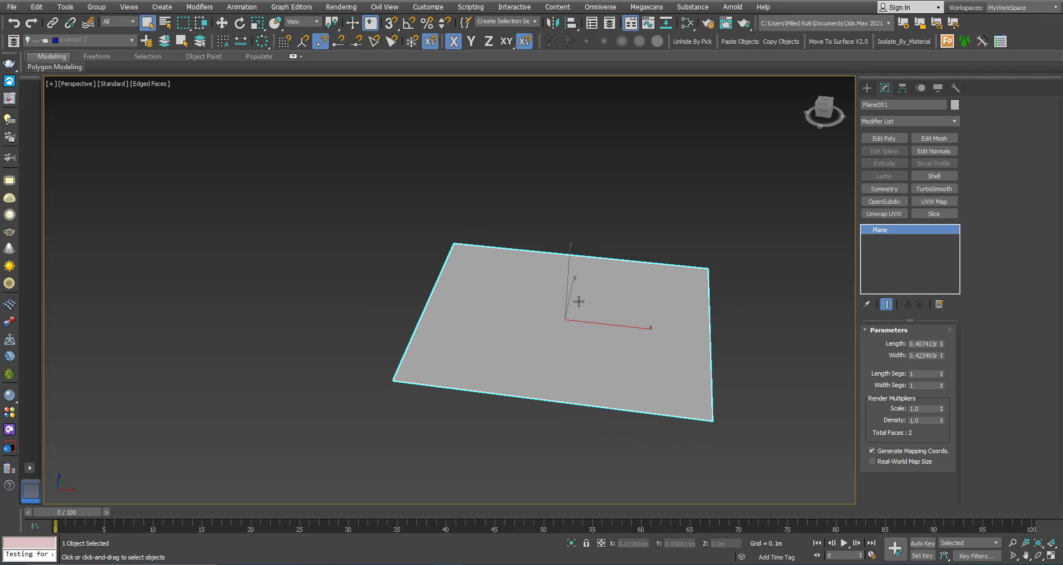
Step: Add an Edit Poly modifier and extend the plane's negative-X edge outward about 0.33 m as a second polygon
left_click(883, 138)
left_click(994, 116)
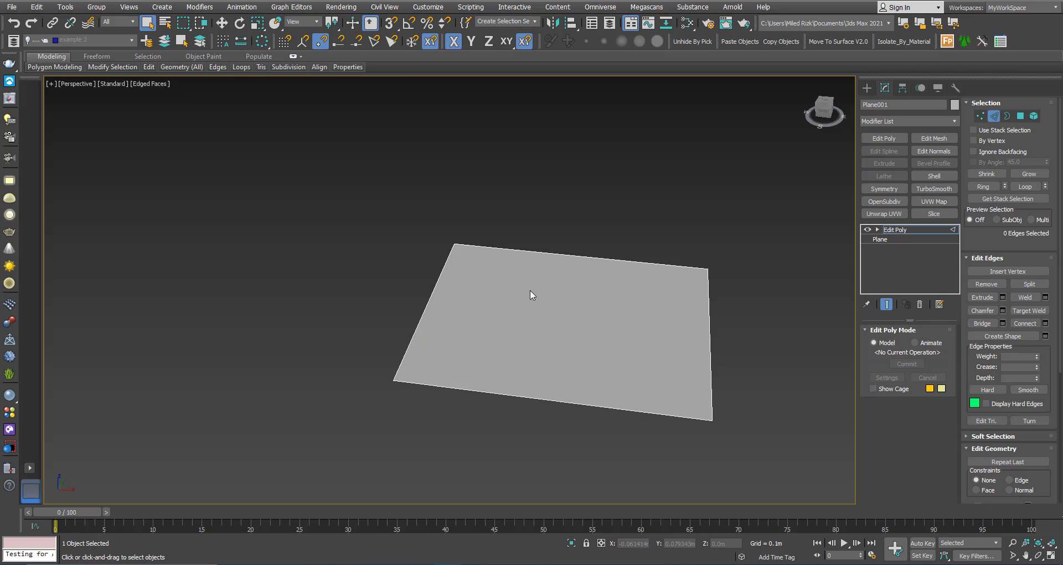
left_click(422, 305)
scroll(454, 323, "down", 2)
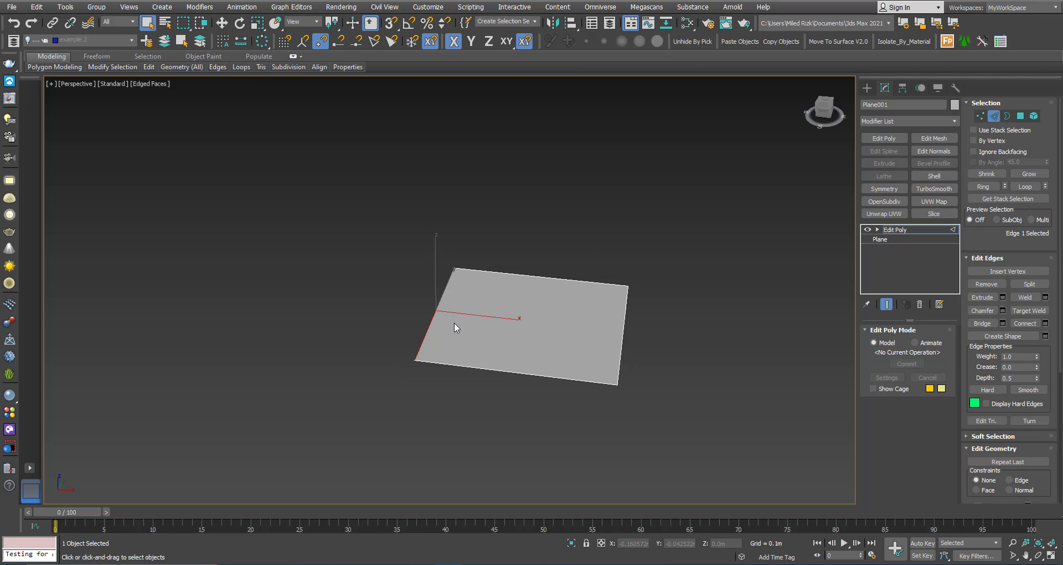
key("w")
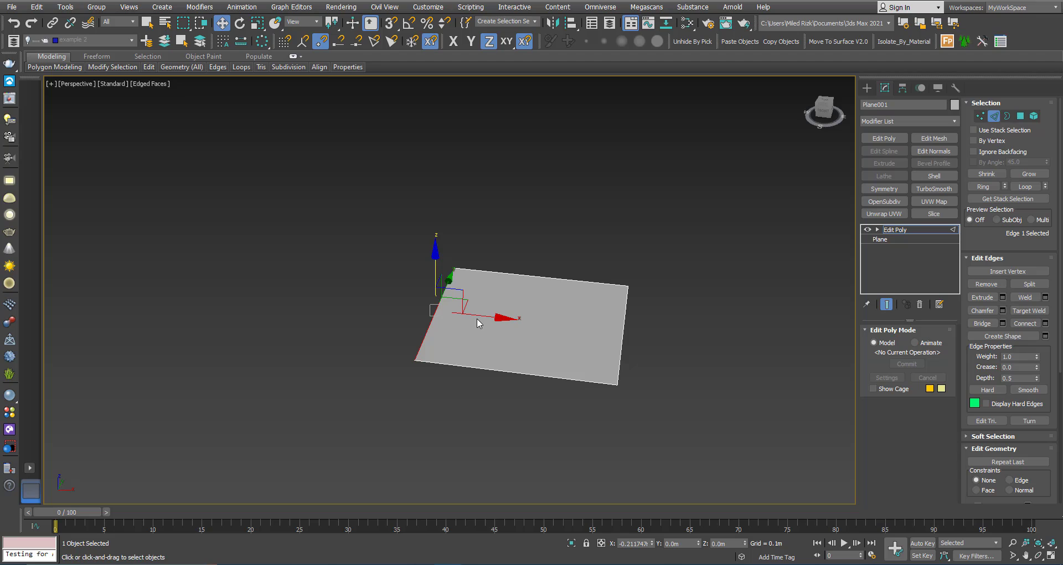
left_click_drag(477, 316, 345, 297, "shift")
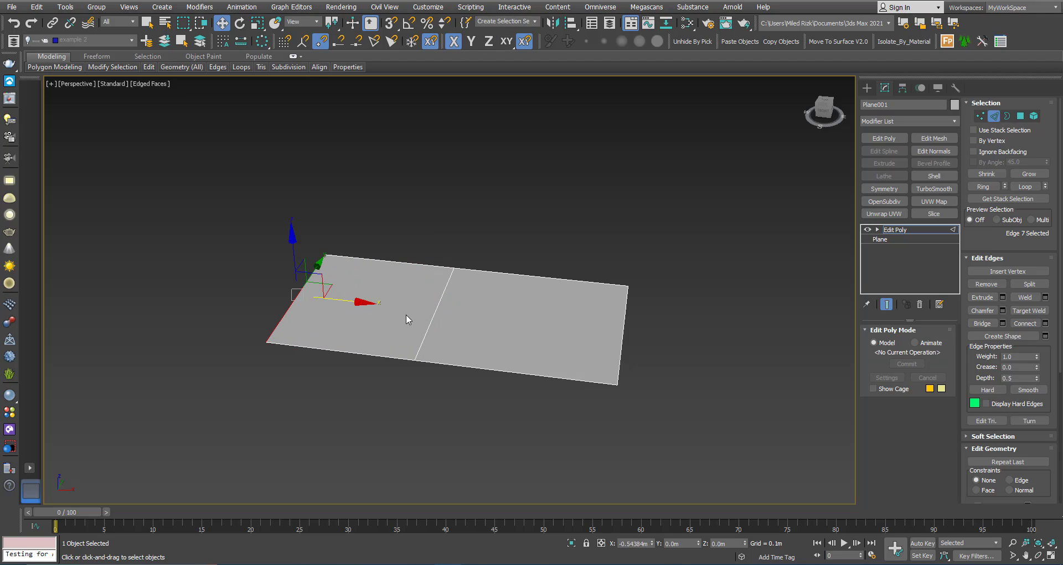
mouse_move(406, 314)
middle_mouse_down()
mouse_move(399, 304)
mouse_move(388, 312)
middle_mouse_up()
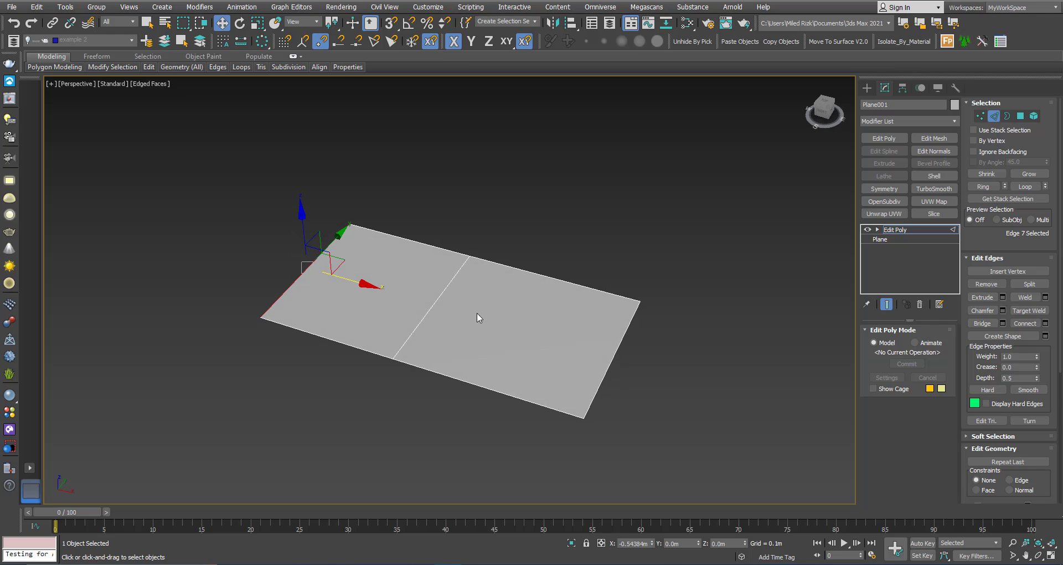
middle_click_drag(477, 317, 472, 304, "alt")
left_click(906, 230)
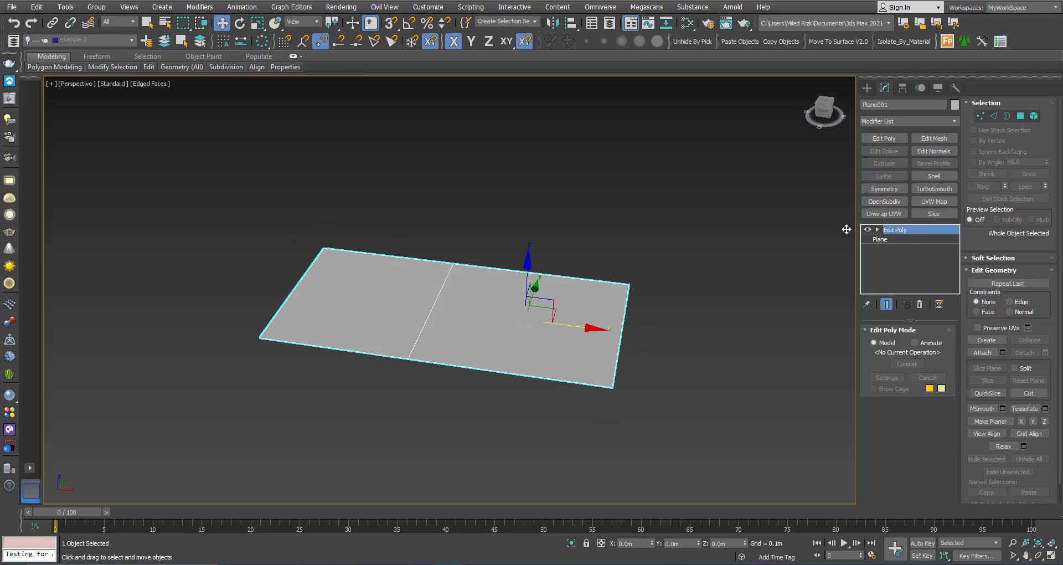
Step: Apply TurboSmooth above Edit Poly on the two-polygon plane and turn off the modifier's effect
left_click(938, 188)
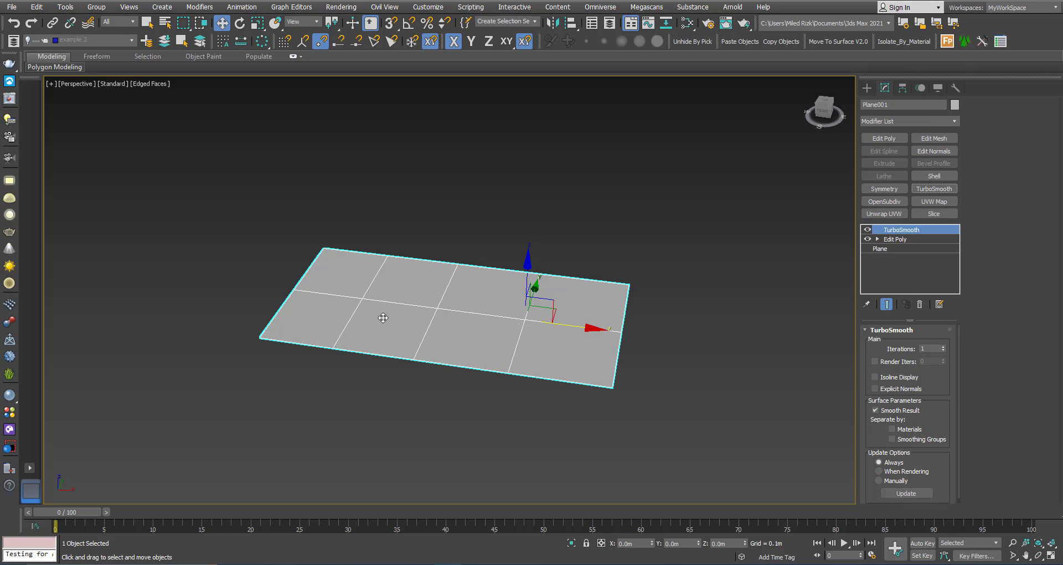
mouse_move(436, 297)
middle_mouse_down("alt")
mouse_move(449, 270)
mouse_move(451, 301)
mouse_move(475, 292)
mouse_move(472, 280)
mouse_move(453, 304)
middle_mouse_up("alt")
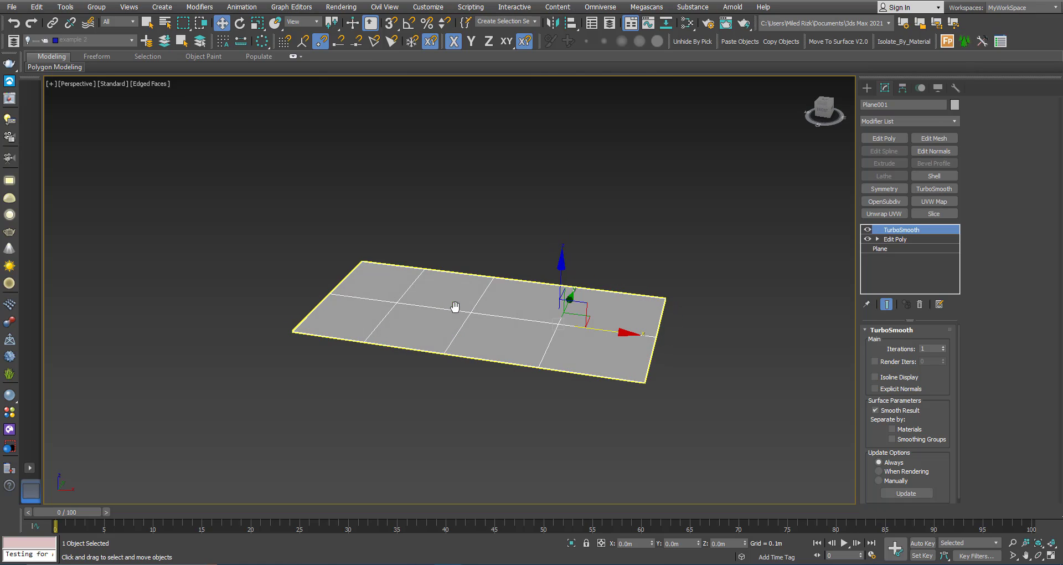
left_click(868, 229)
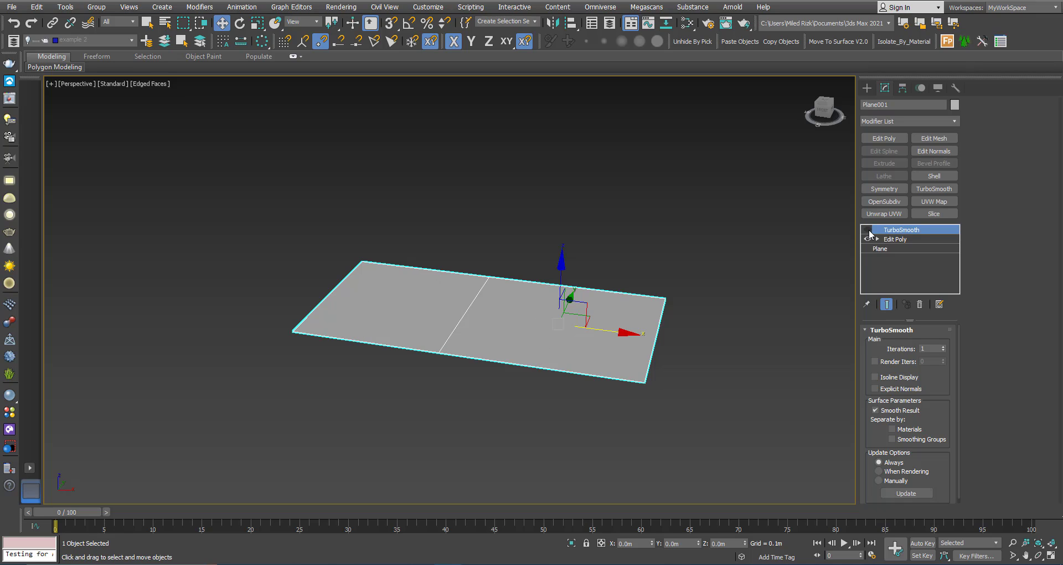
Step: At Edit Poly edge level, raise the outer edge of the extended polygon about 0.15 m along Z
mouse_move(448, 307)
middle_mouse_down("alt")
mouse_move(459, 284)
mouse_move(448, 319)
mouse_move(447, 307)
mouse_move(406, 304)
mouse_move(393, 312)
mouse_move(403, 317)
mouse_move(388, 306)
mouse_move(416, 293)
mouse_move(401, 305)
middle_mouse_up("alt")
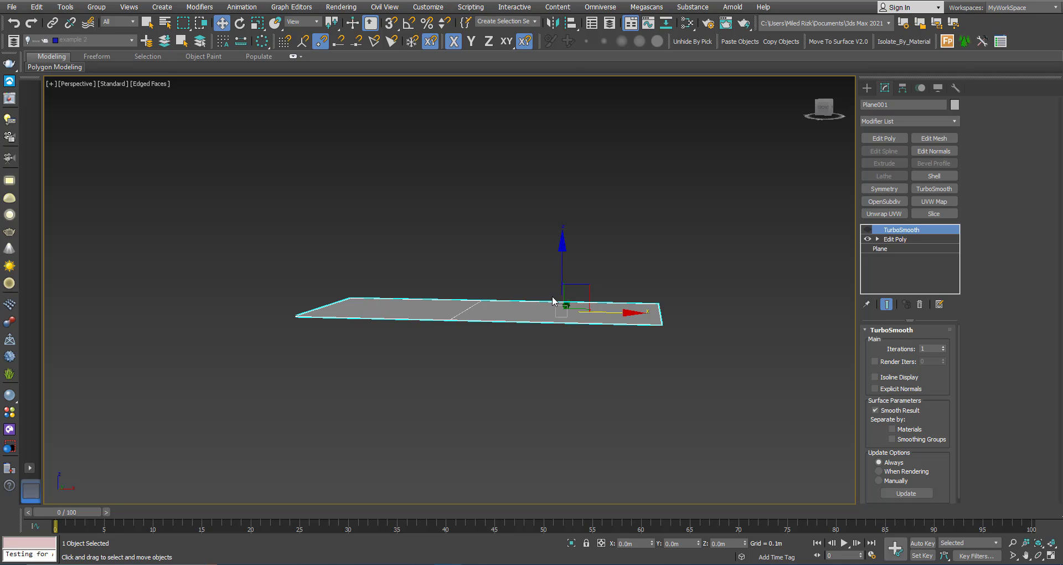
middle_click_drag(548, 310, 433, 293, "alt")
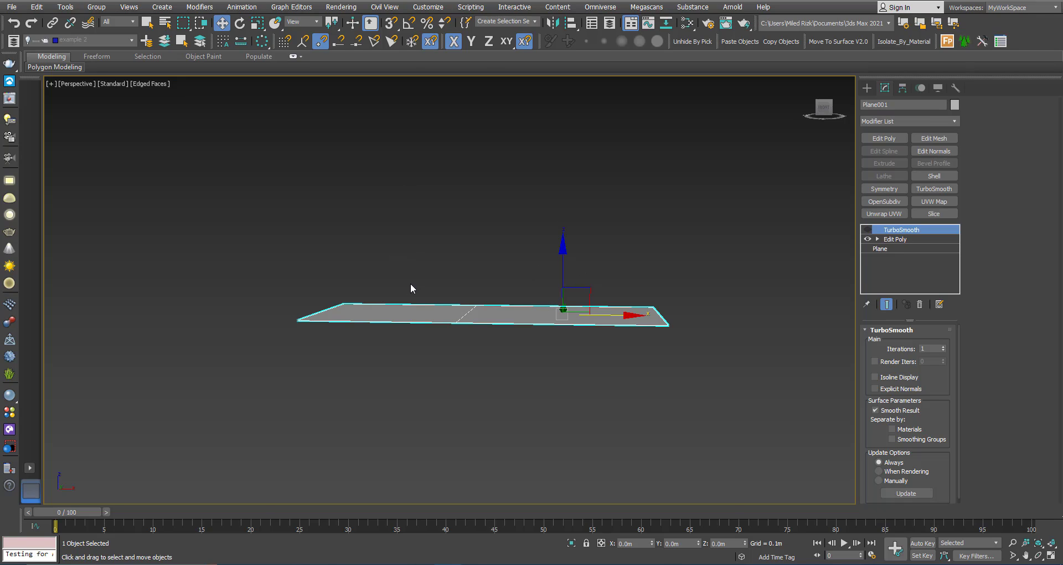
middle_click_drag(517, 309, 605, 311, "alt")
middle_click_drag(458, 310, 502, 327, "alt")
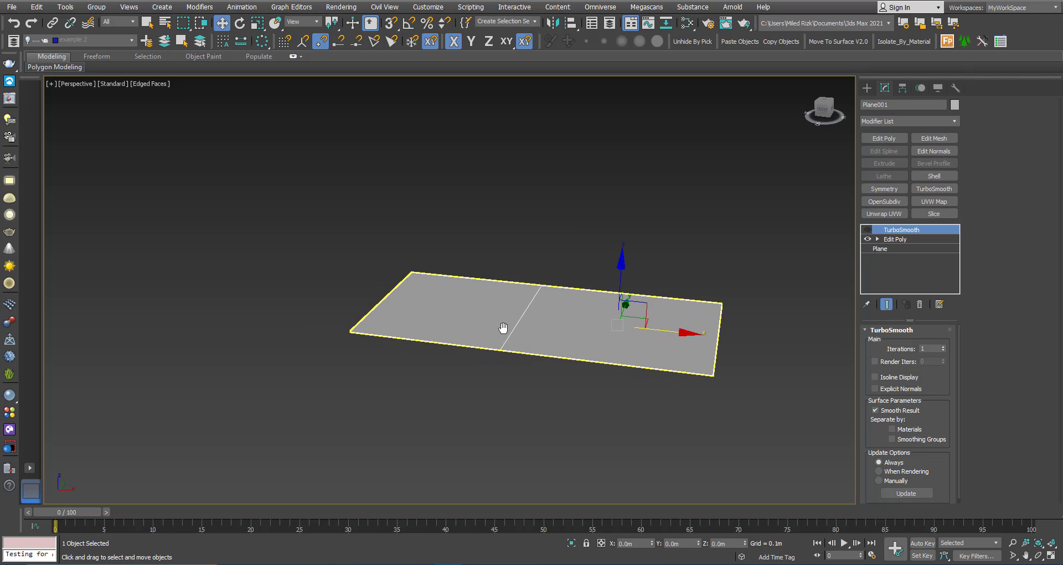
left_click(878, 239)
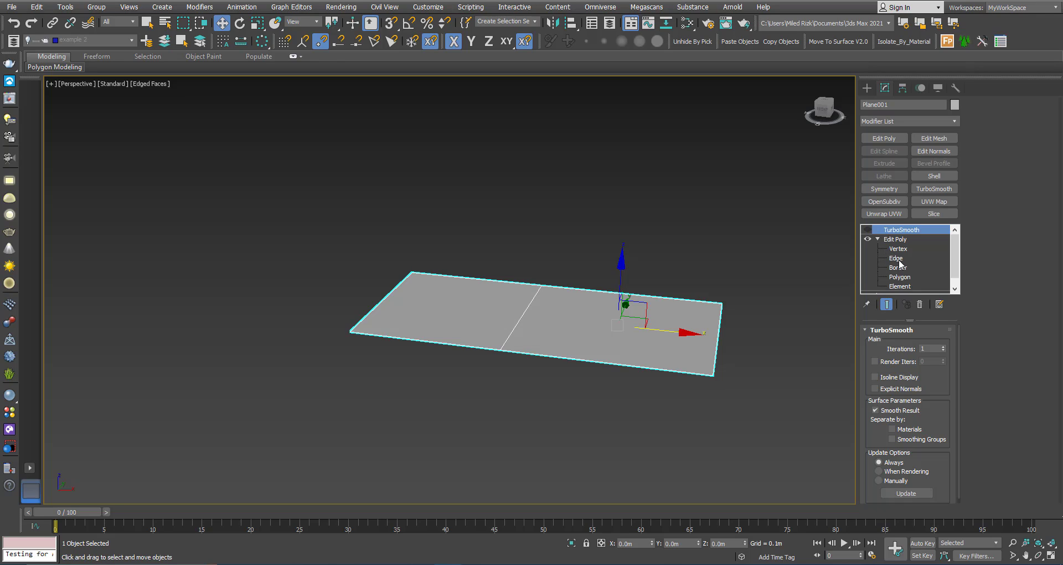
left_click(896, 258)
middle_click_drag(406, 312, 390, 303, "alt")
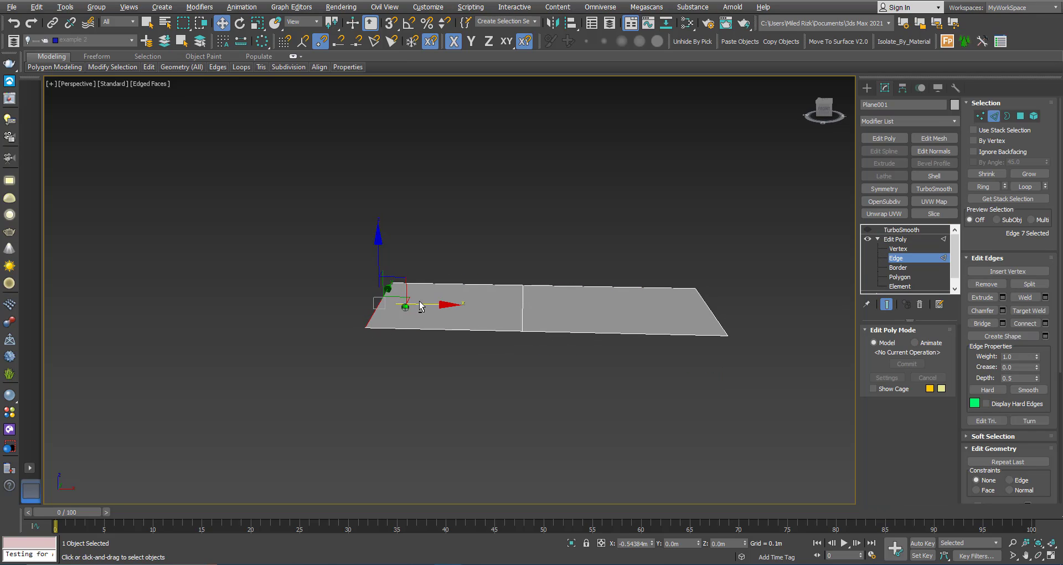
left_click_drag(378, 258, 405, 220)
middle_click_drag(405, 220, 448, 263, "alt")
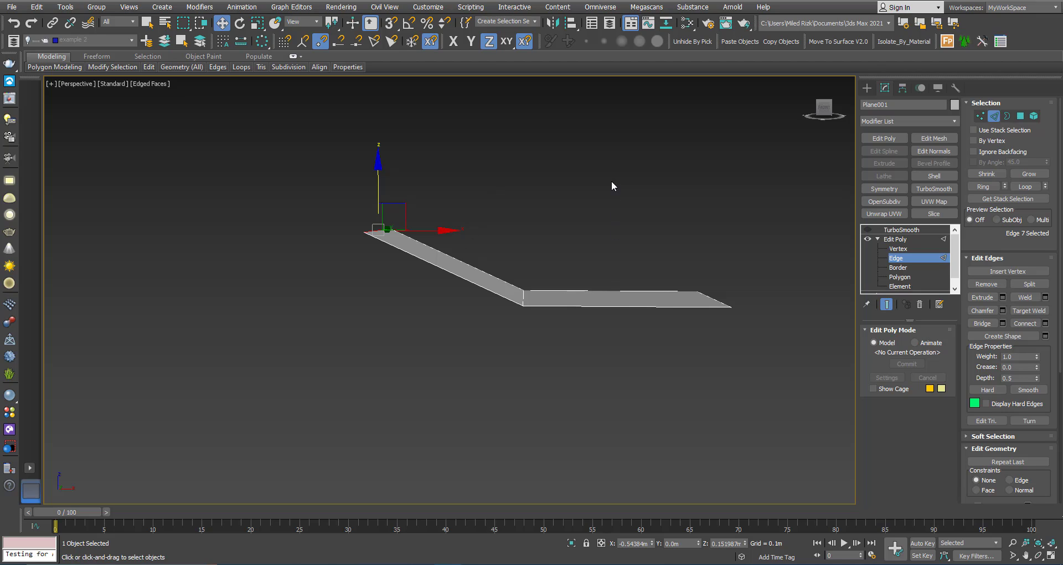
mouse_move(448, 263)
middle_mouse_down("alt")
mouse_move(443, 310)
mouse_move(448, 269)
middle_mouse_up("alt")
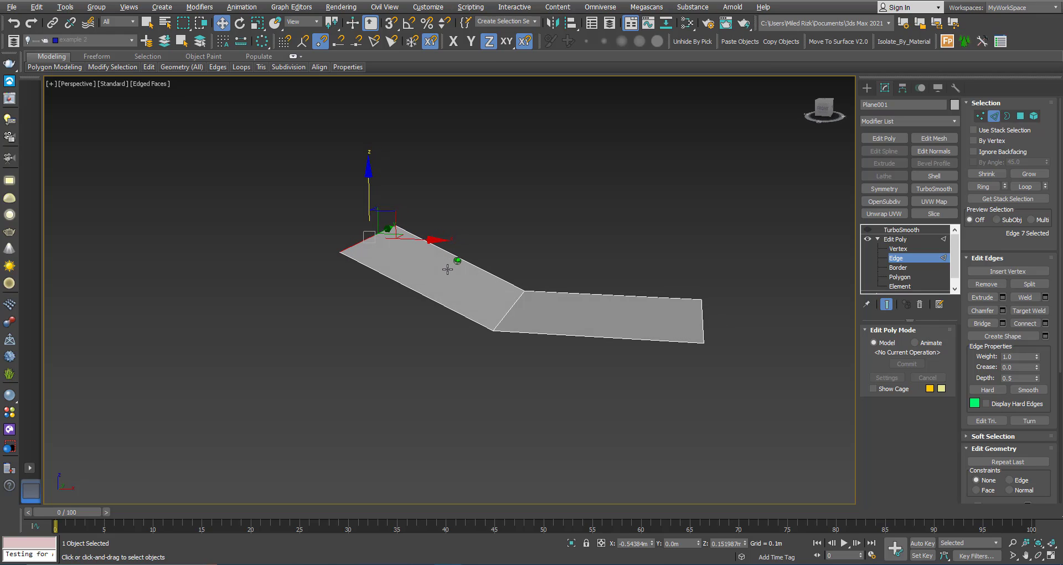
left_click(895, 240)
Step: Turn the TurboSmooth modifier back on for the bent plane
left_click(899, 230)
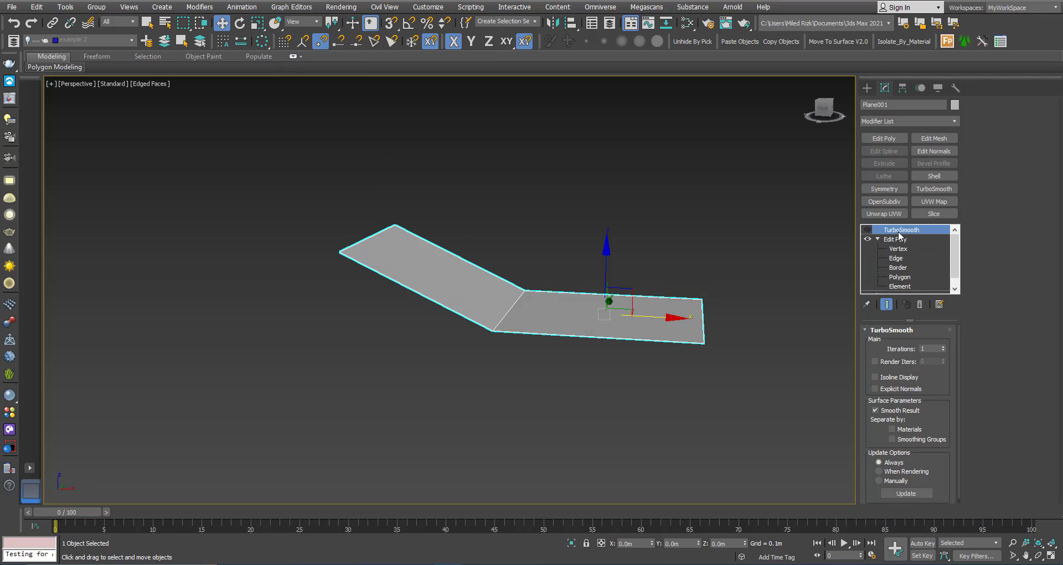
left_click(868, 230)
middle_click_drag(547, 284, 525, 274, "alt")
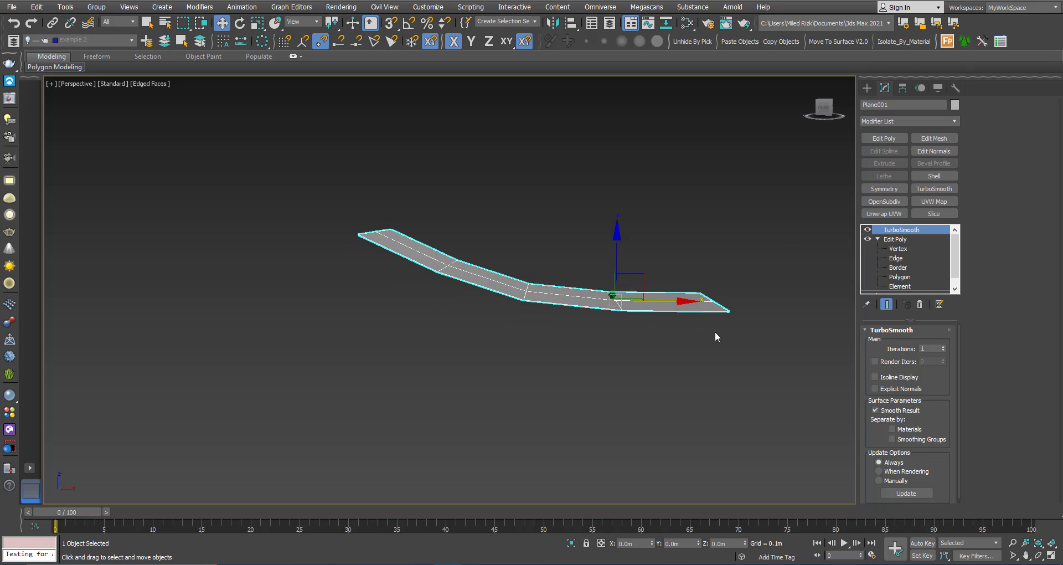
Step: Raise the TurboSmooth iterations to 2 on the bent plane and reduce them to 0 for comparison
left_click(942, 347)
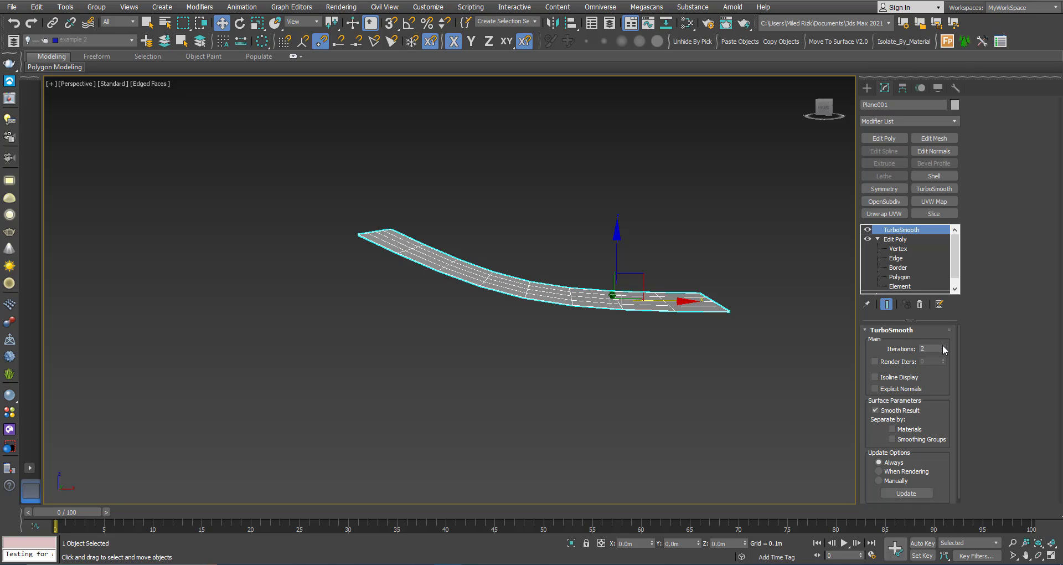
left_click(942, 350)
left_click(942, 350)
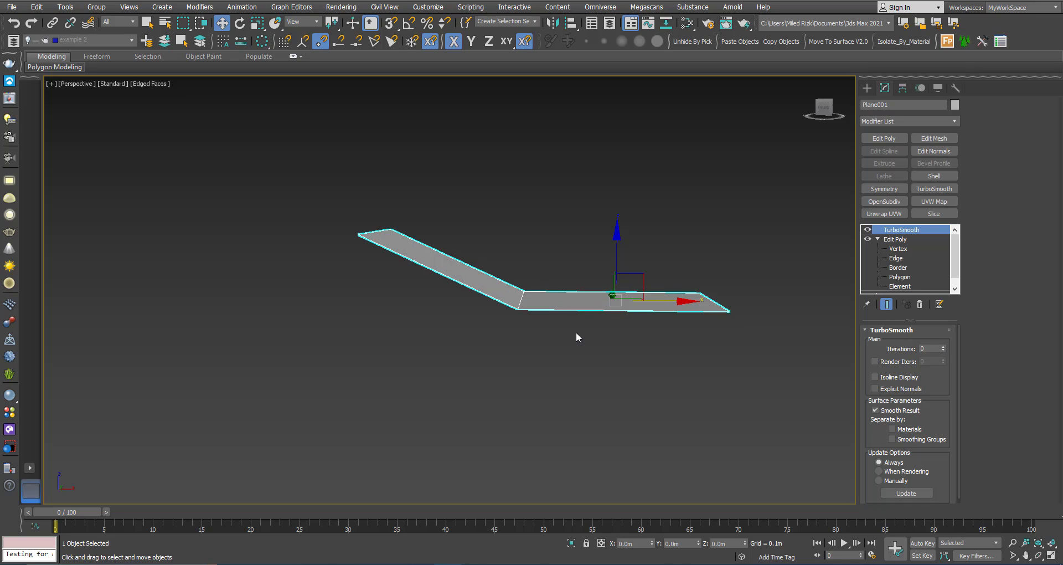
mouse_move(548, 299)
middle_mouse_down("alt")
mouse_move(529, 310)
mouse_move(552, 294)
middle_mouse_up("alt")
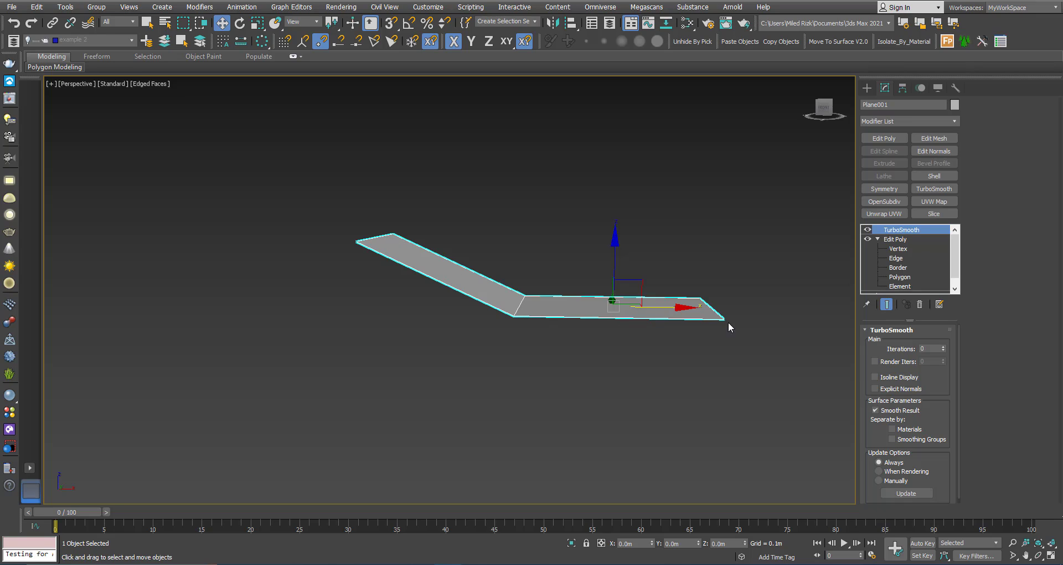
Step: Set the TurboSmooth iterations to 1 on the bent two-polygon plane and examine the subdivided bend
middle_click_drag(567, 308, 565, 306, "alt")
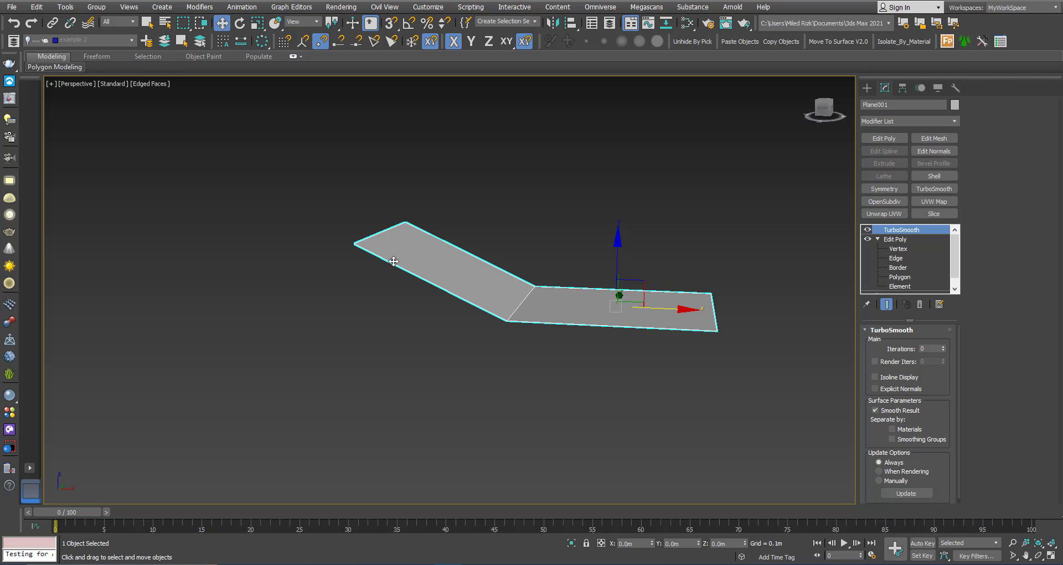
middle_click_drag(469, 268, 483, 275, "alt")
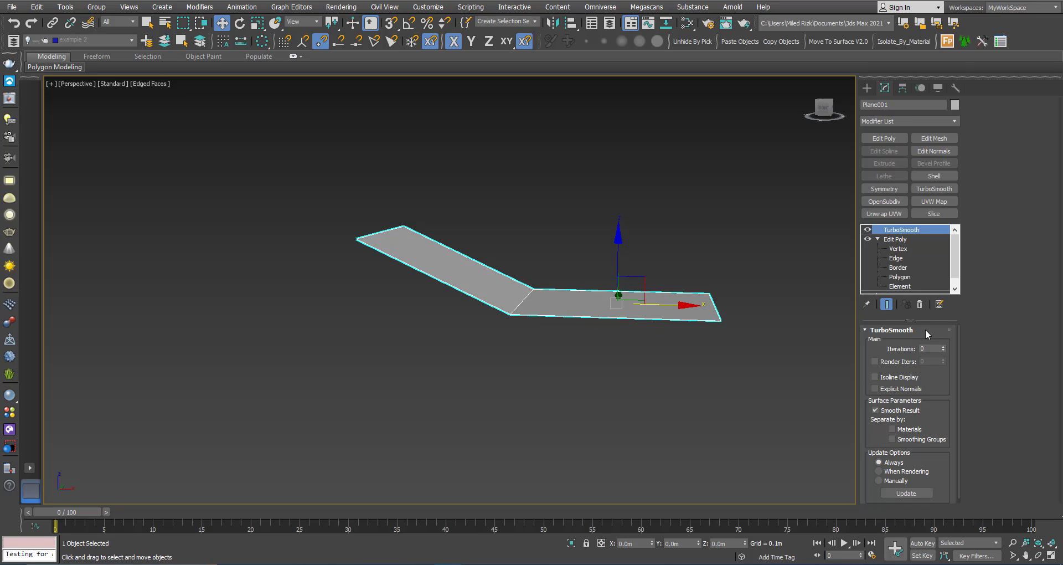
left_click(943, 347)
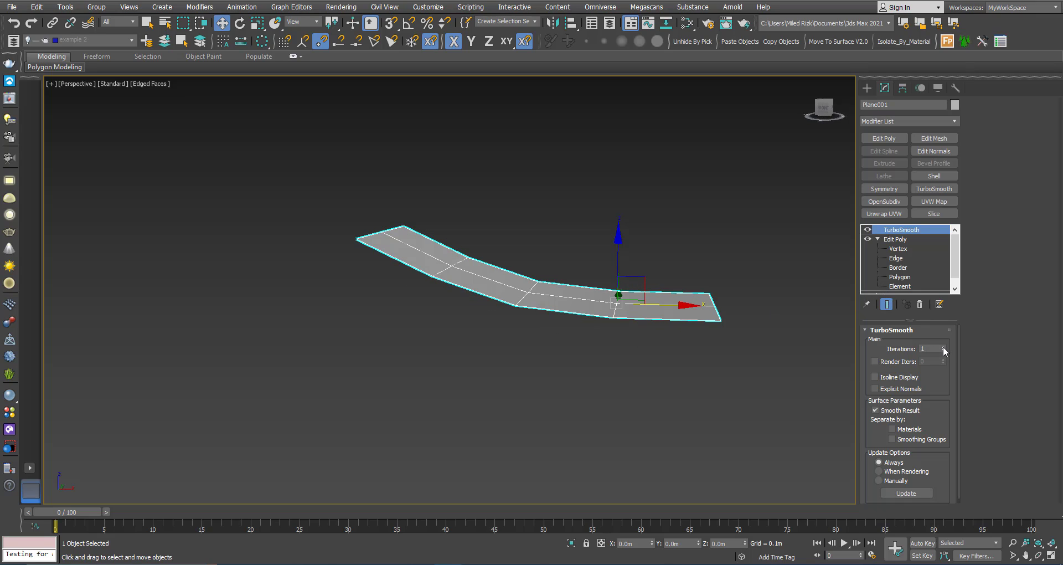
middle_click_drag(686, 320, 642, 320, "alt")
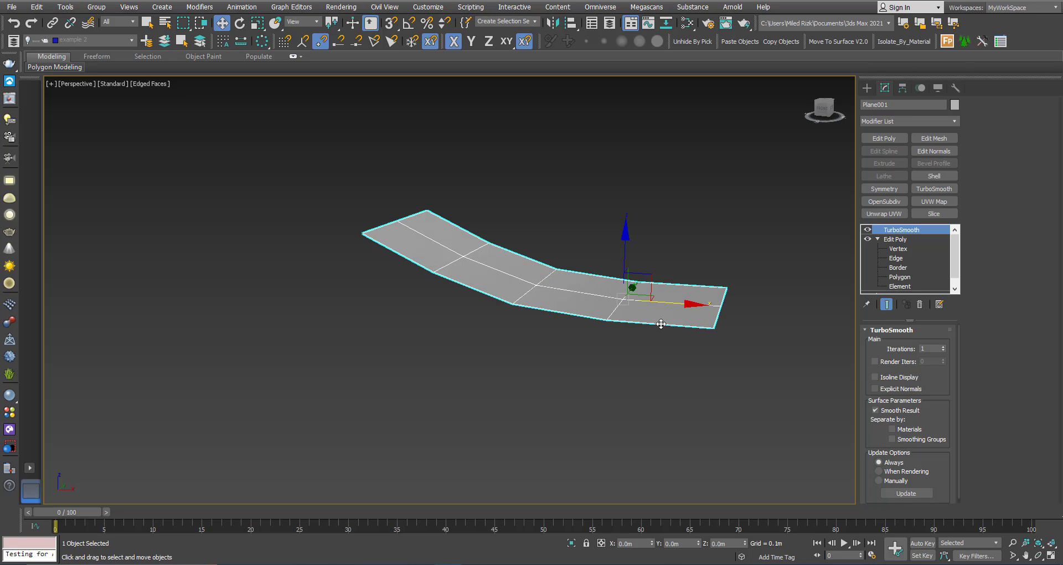
middle_click_drag(391, 261, 462, 252, "alt")
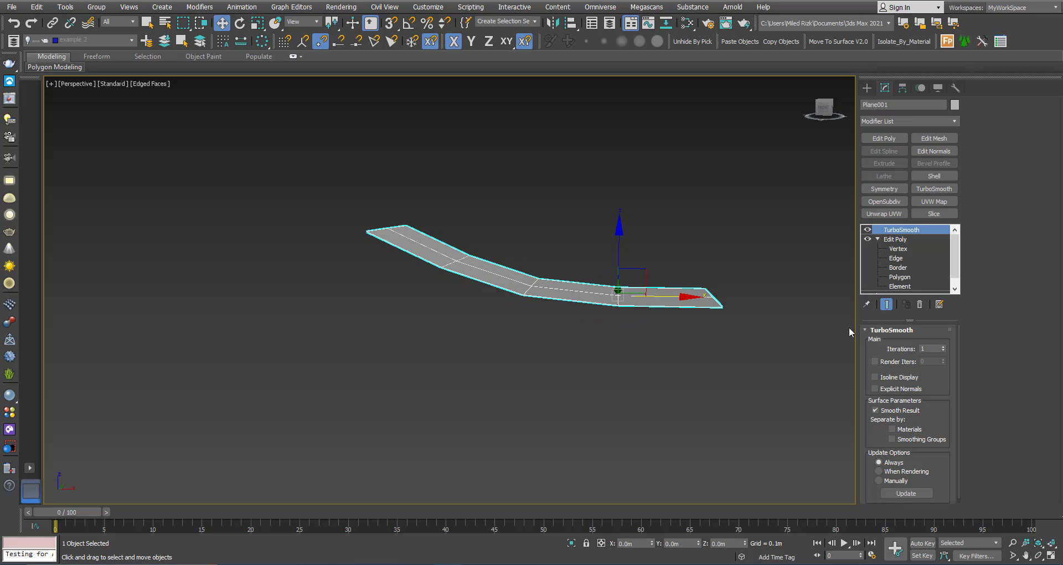
Step: Raise the TurboSmooth iterations to 2 and 3 to compare the bend's smoothness, and return them to 1
left_click(943, 346)
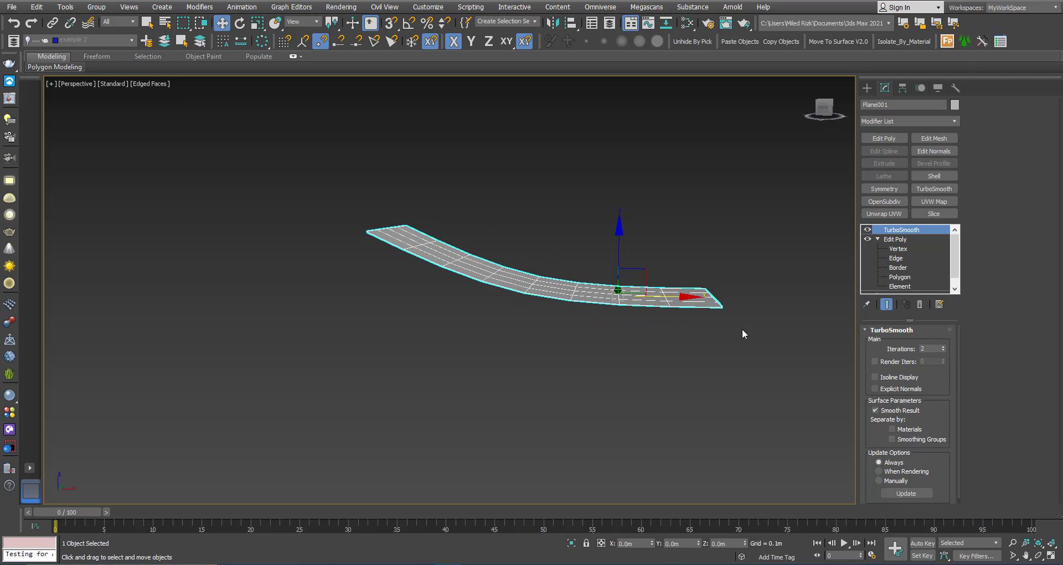
middle_click_drag(556, 284, 551, 294, "alt")
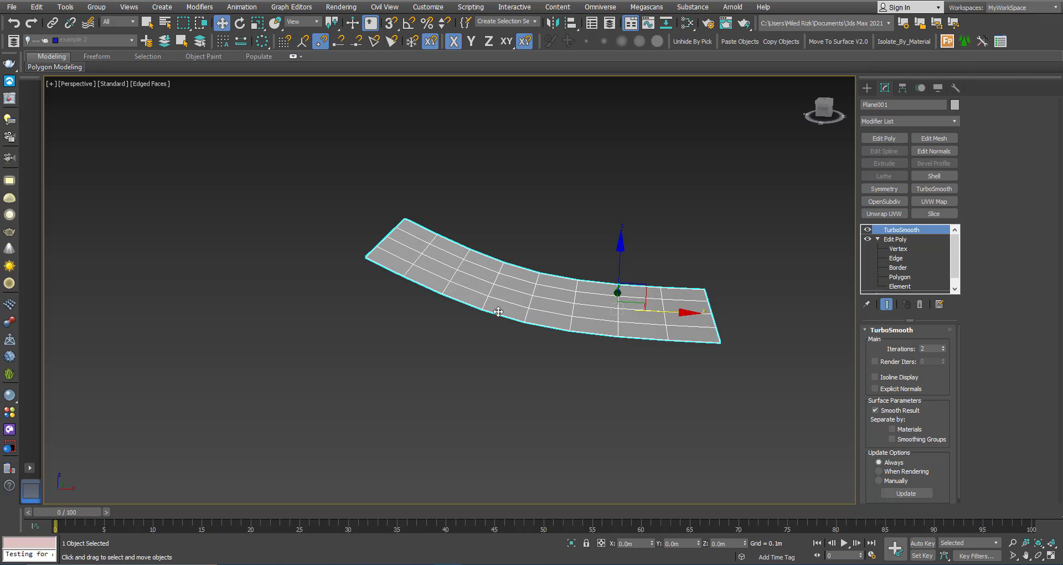
middle_click_drag(409, 266, 450, 276, "alt")
left_click(942, 345)
mouse_move(531, 283)
middle_mouse_down("alt")
mouse_move(535, 270)
mouse_move(513, 292)
middle_mouse_up("alt")
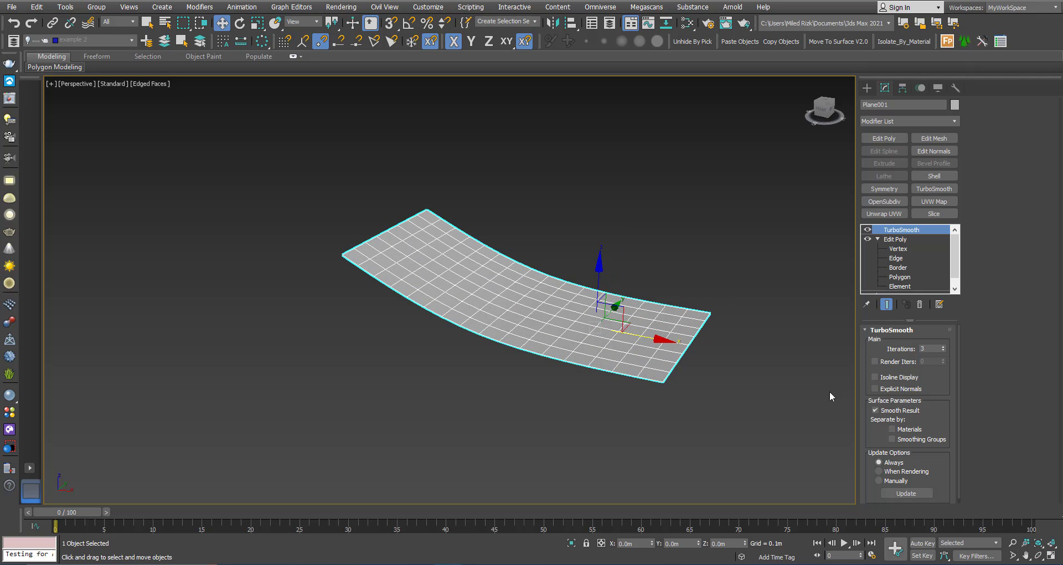
left_click(943, 351)
left_click(943, 351)
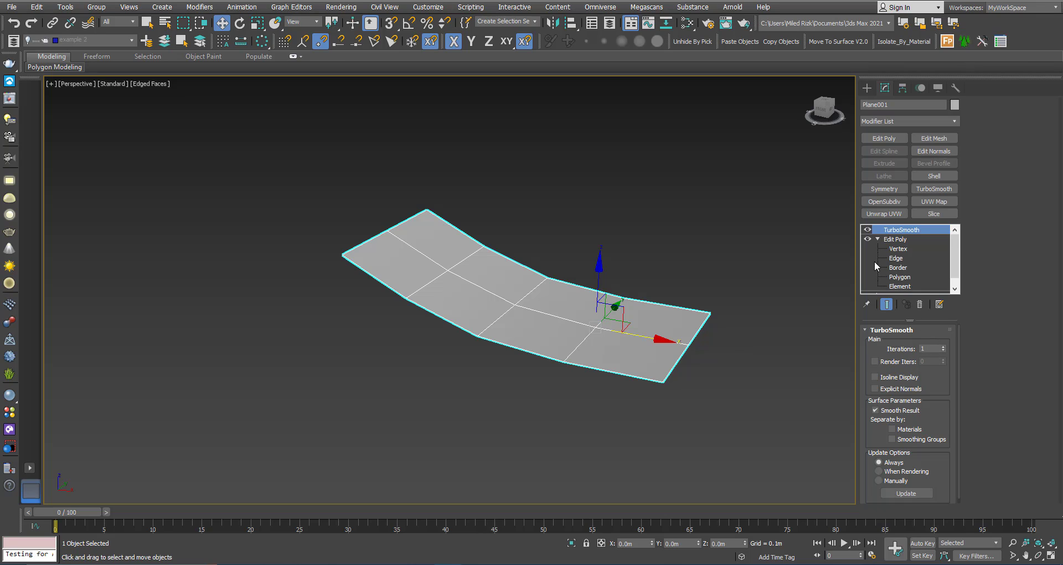
Step: Turn off TurboSmooth and, at Edit Poly edge level, extend the plane's two adjoining back edges about 0.36 m along Y as new polygons
left_click(868, 229)
left_click(895, 239)
middle_click_drag(559, 307, 475, 329)
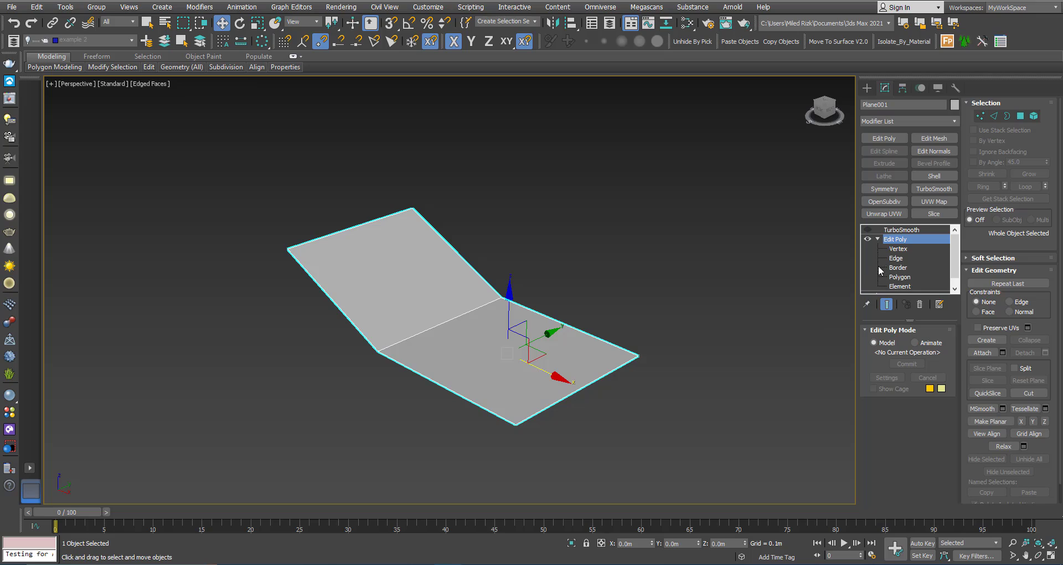
left_click(895, 258)
left_click(597, 335)
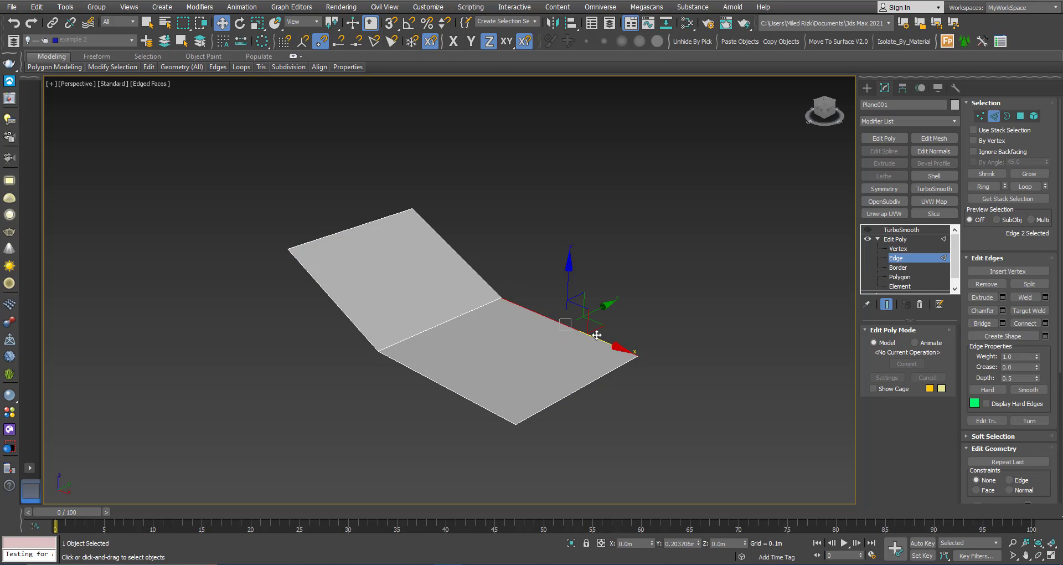
left_click(480, 278, "ctrl")
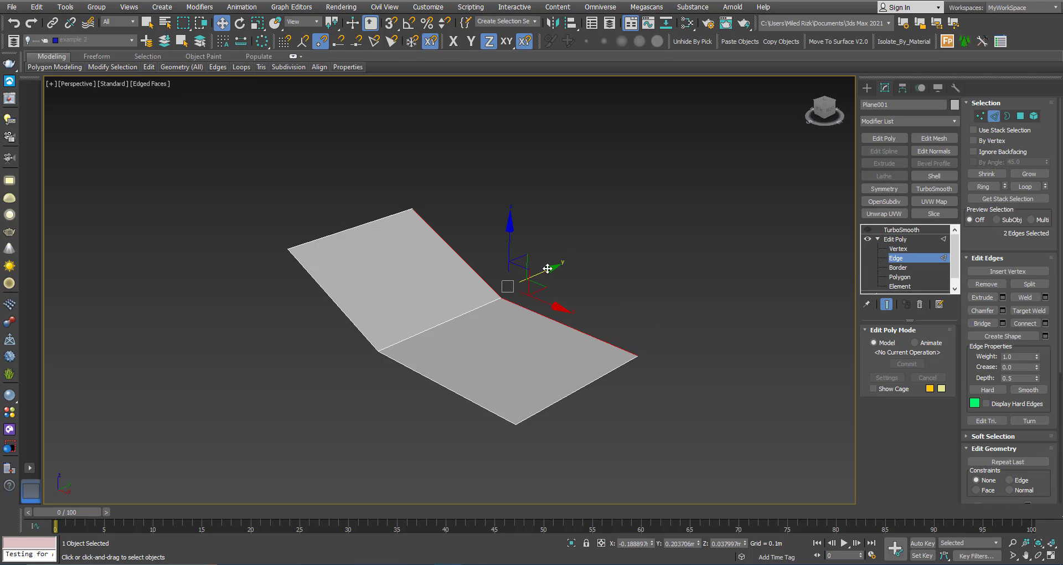
left_click_drag(546, 269, 637, 217)
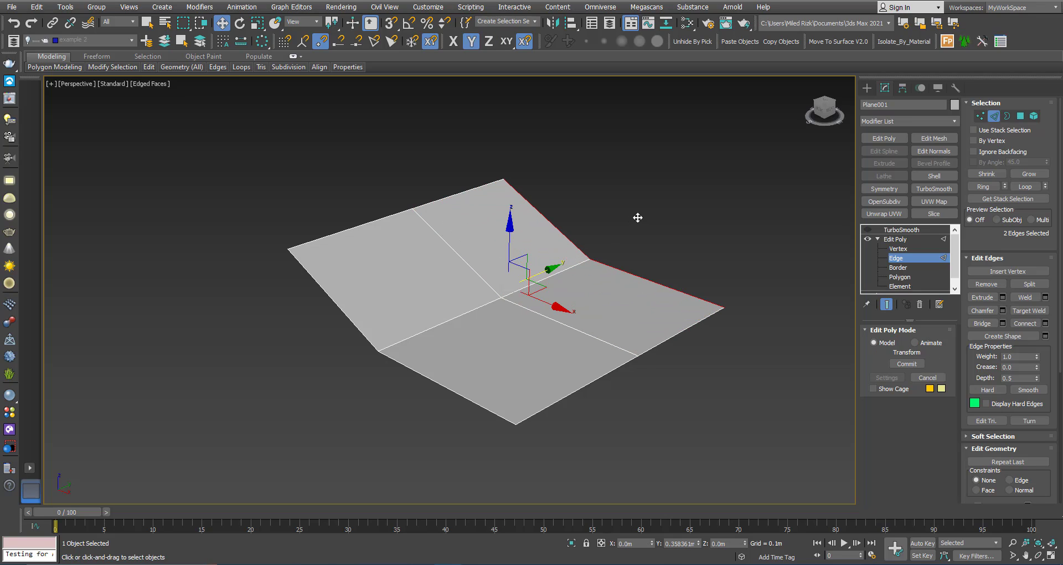
Step: Turn TurboSmooth back on for the four-polygon plane and set its iterations to 2
middle_click_drag(469, 304, 854, 274, "alt")
left_click(894, 239)
left_click(886, 229)
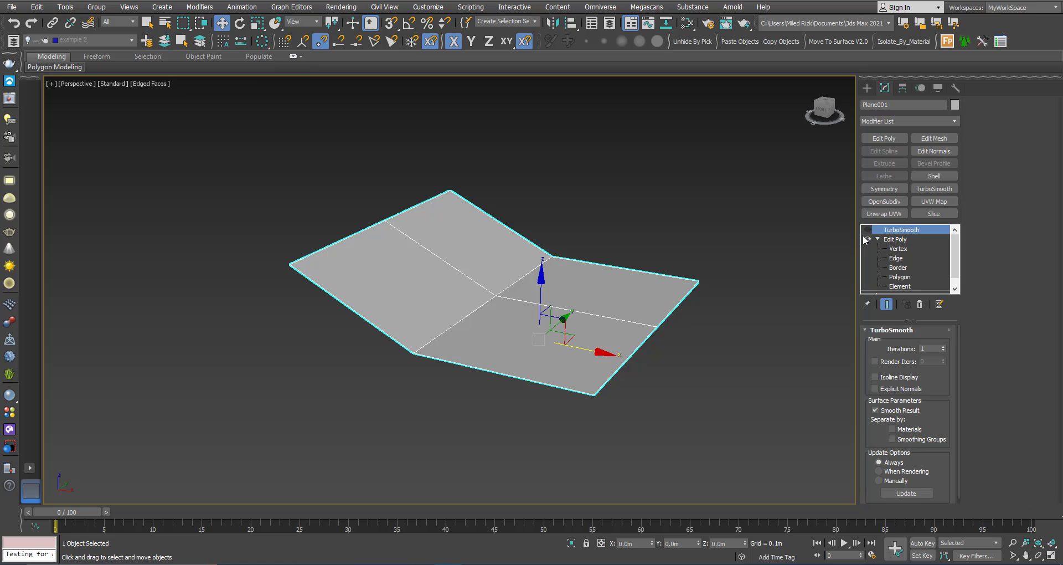
left_click(867, 229)
middle_click_drag(511, 292, 358, 310, "alt")
left_click(943, 347)
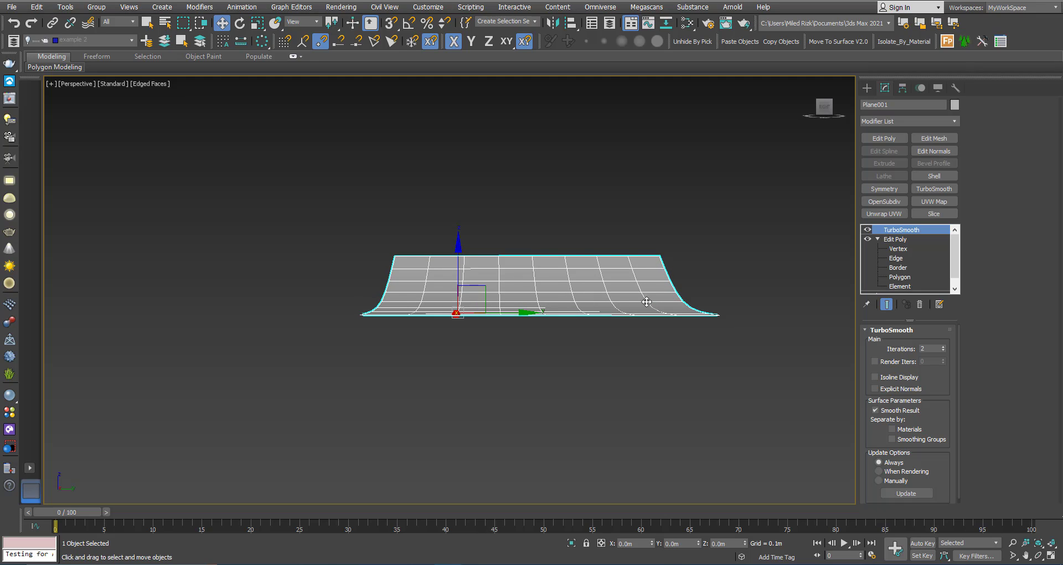
middle_click_drag(449, 305, 541, 302, "alt")
Step: Turn TurboSmooth off and back on to compare the four-polygon cage with its smoothed surface
left_click(867, 230)
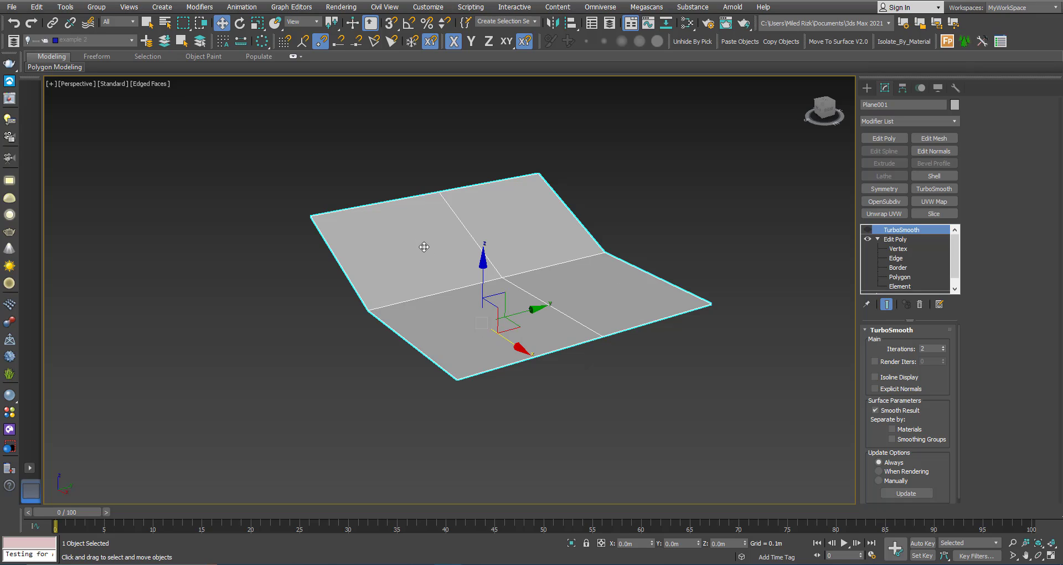
middle_click_drag(446, 247, 553, 295, "alt")
left_click(867, 229)
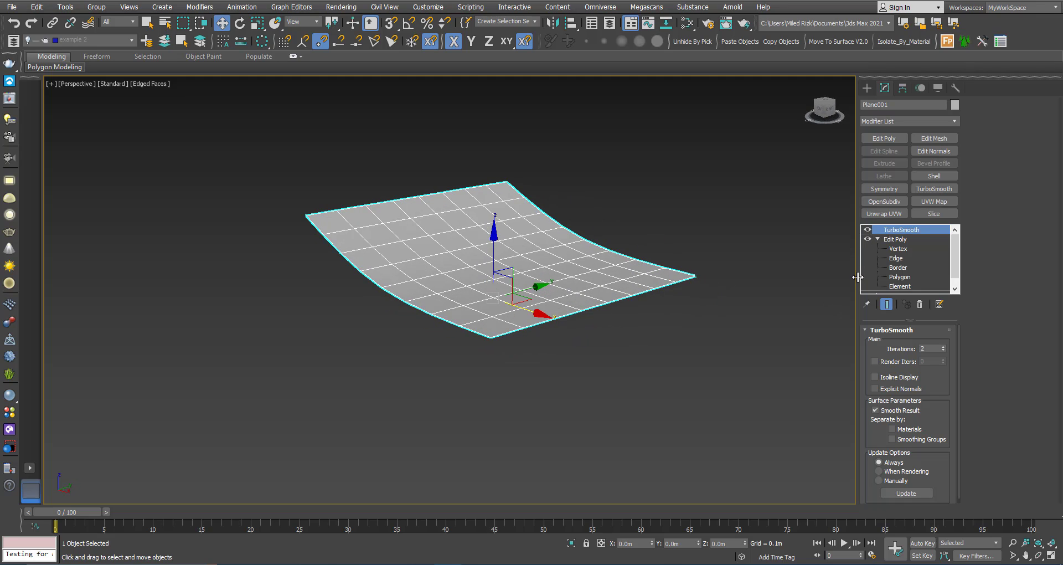
Step: Turn off TurboSmooth and raise the two outer edges of the newly extended polygons about 0.2 m along Z
left_click(868, 230)
left_click(895, 258)
middle_click_drag(612, 280, 576, 263, "alt")
left_click_drag(584, 223, 578, 157)
mouse_move(507, 271)
middle_mouse_down("alt")
mouse_move(477, 261)
mouse_move(549, 259)
mouse_move(579, 295)
middle_mouse_up("alt")
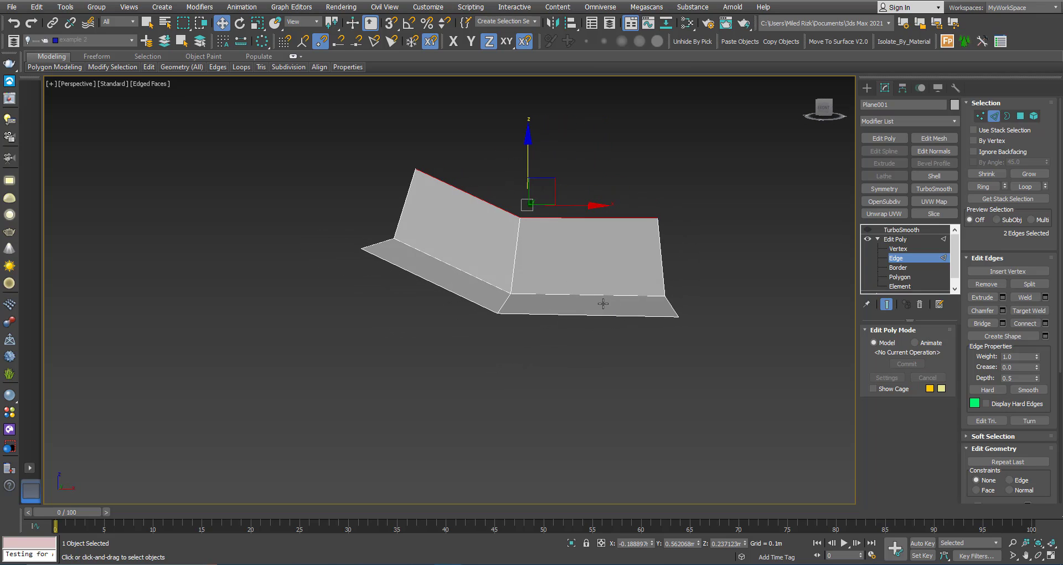
middle_click_drag(486, 291, 463, 323, "alt")
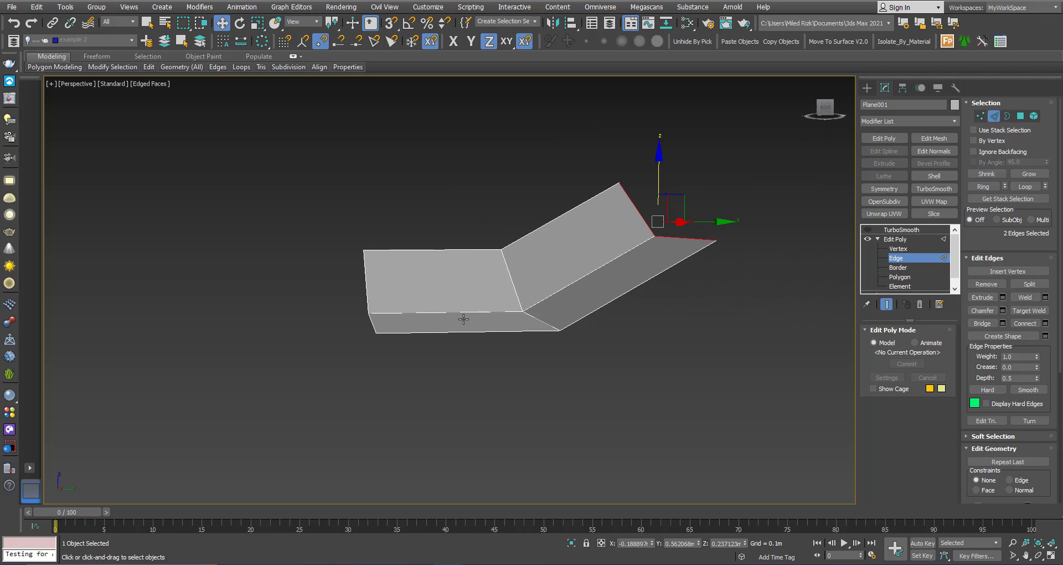
mouse_move(475, 307)
middle_mouse_down("alt")
mouse_move(498, 316)
mouse_move(490, 313)
middle_mouse_up("alt")
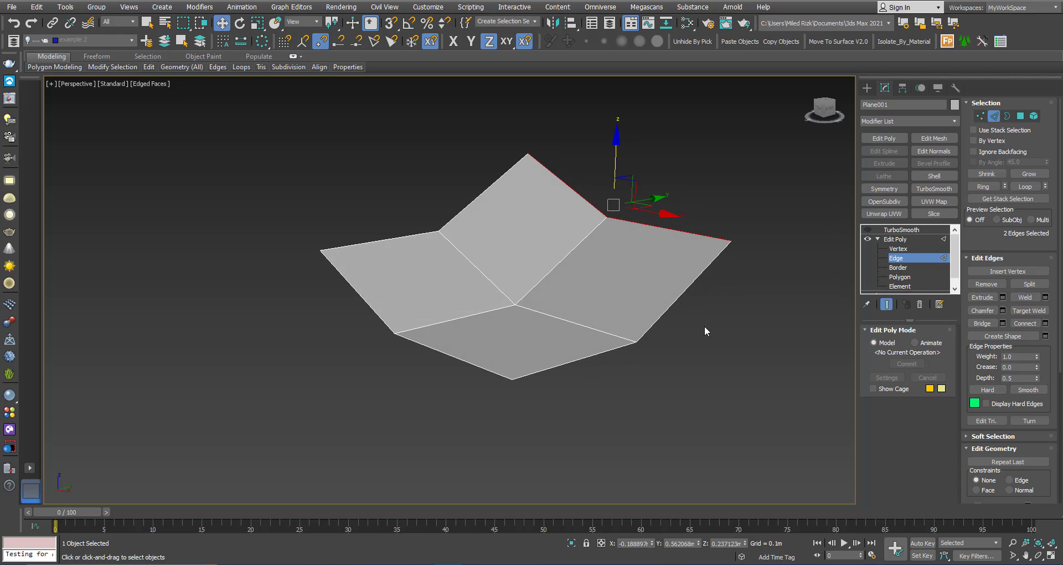
Step: Turn TurboSmooth back on for the plane bent in both directions and set its iterations to 3
left_click(895, 239)
left_click(896, 230)
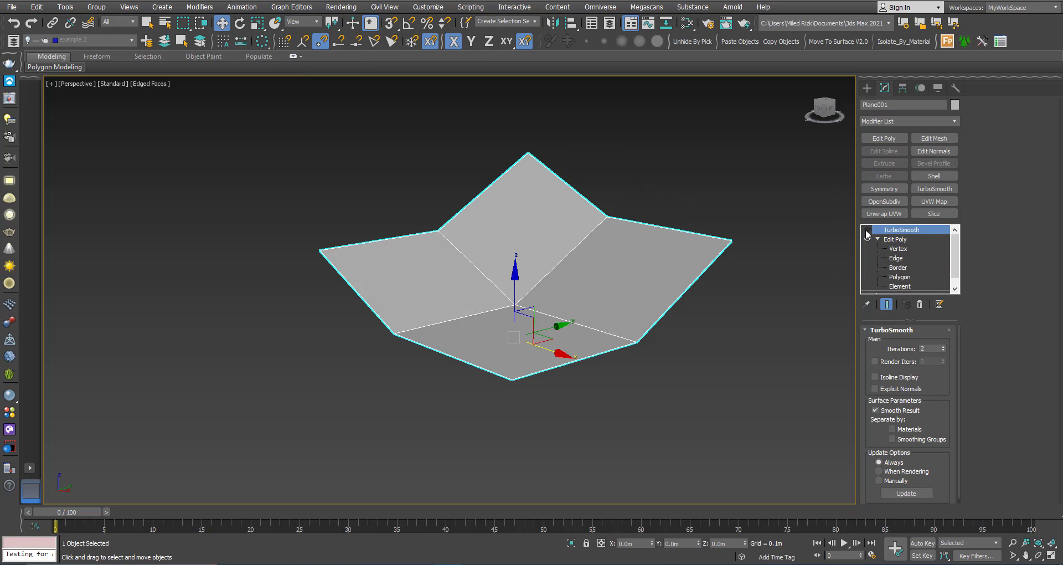
left_click(867, 229)
middle_click_drag(459, 254, 489, 263, "alt")
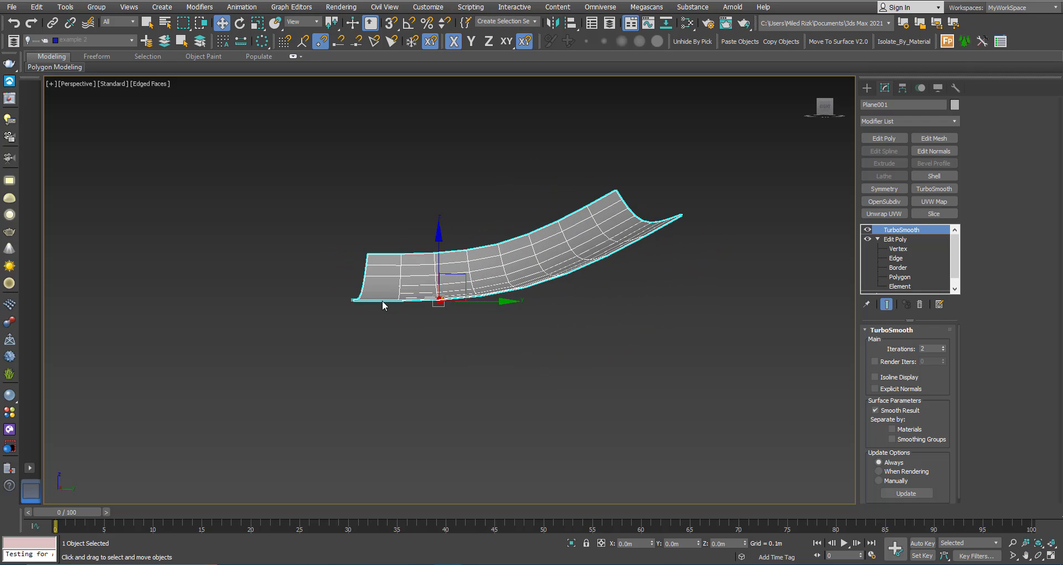
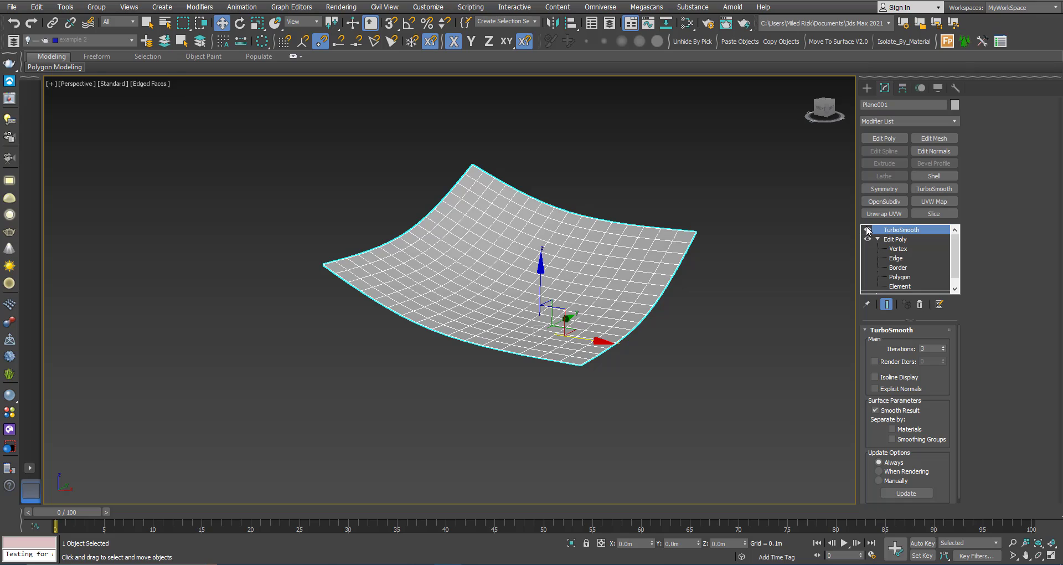
Step: Turn off TurboSmooth, switch to the selection tool and examine the folds of the unsmoothed four-polygon plane
left_click(867, 230)
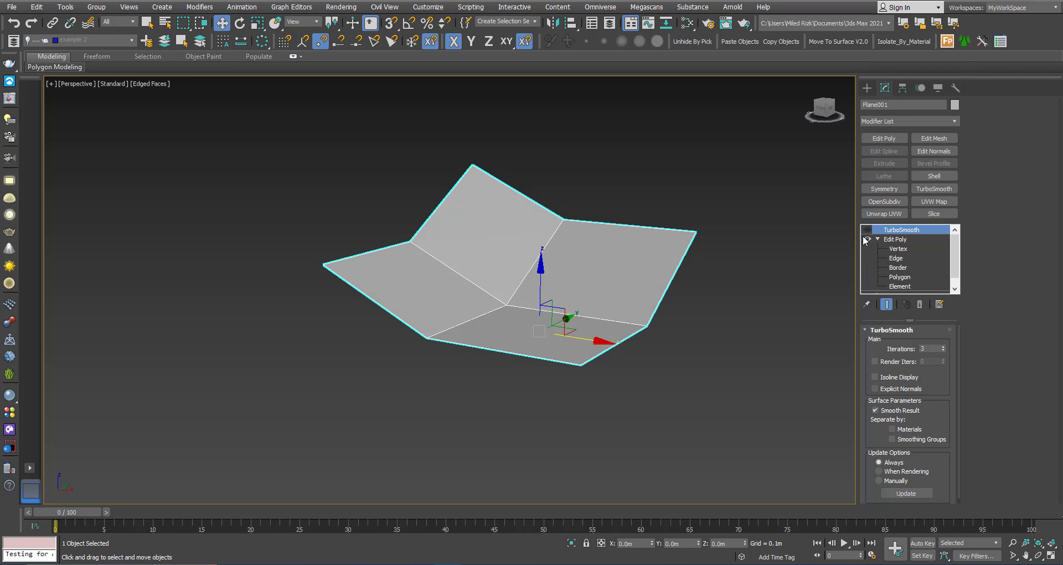
key("q")
key("shift+z")
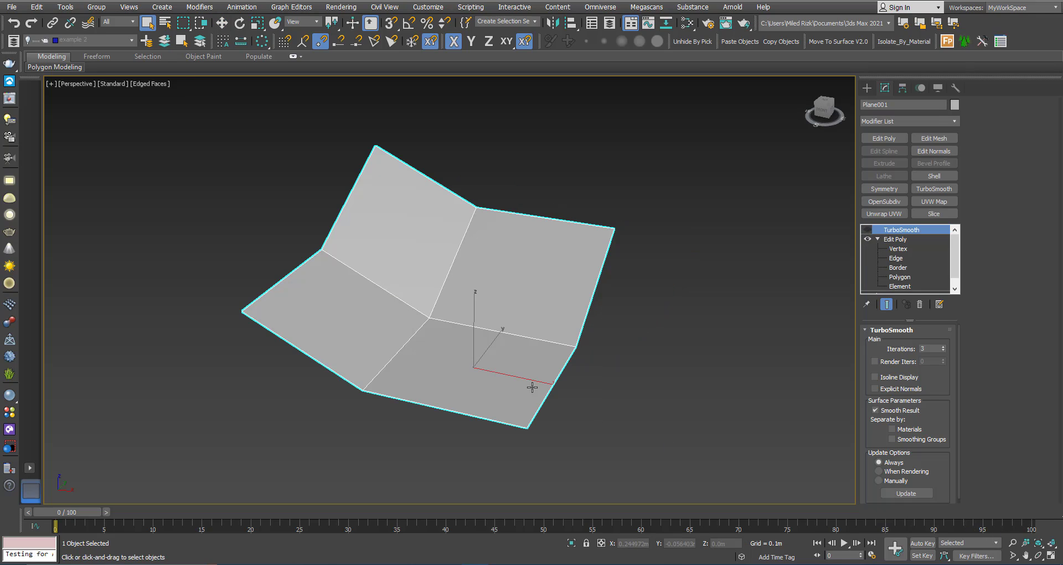
mouse_move(446, 372)
middle_mouse_down("alt")
mouse_move(543, 386)
mouse_move(548, 378)
mouse_move(543, 386)
middle_mouse_up("alt")
middle_click_drag(496, 357, 513, 328, "alt")
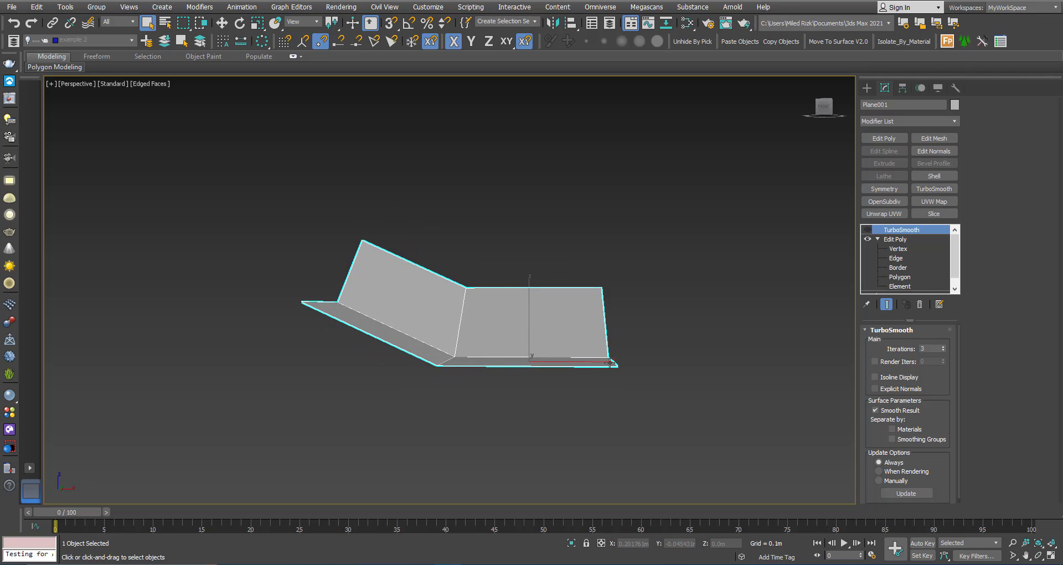
mouse_move(426, 337)
middle_mouse_down("alt")
mouse_move(422, 356)
mouse_move(426, 337)
middle_mouse_up("alt")
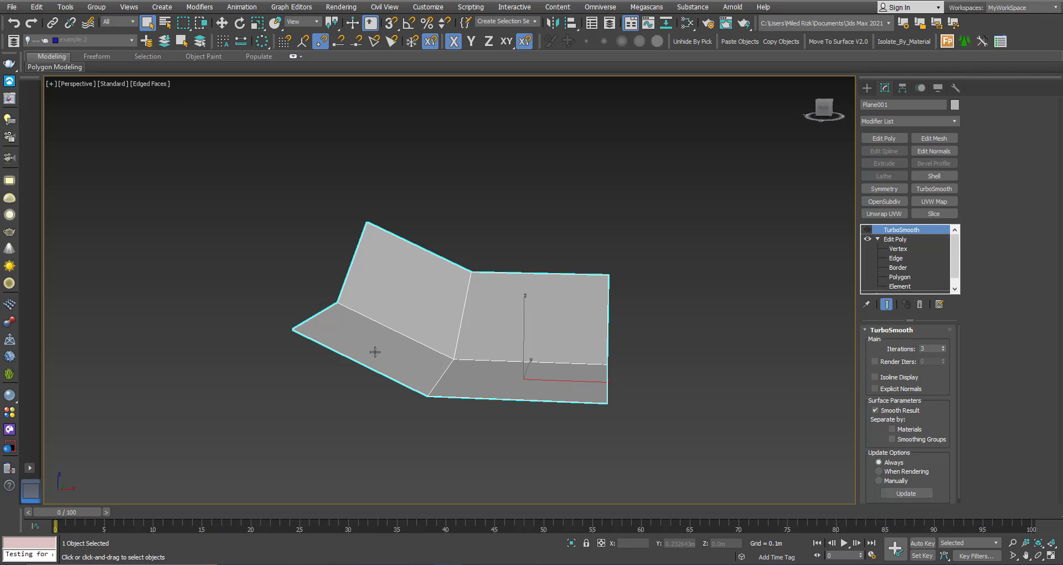
middle_click_drag(426, 371, 561, 349, "alt")
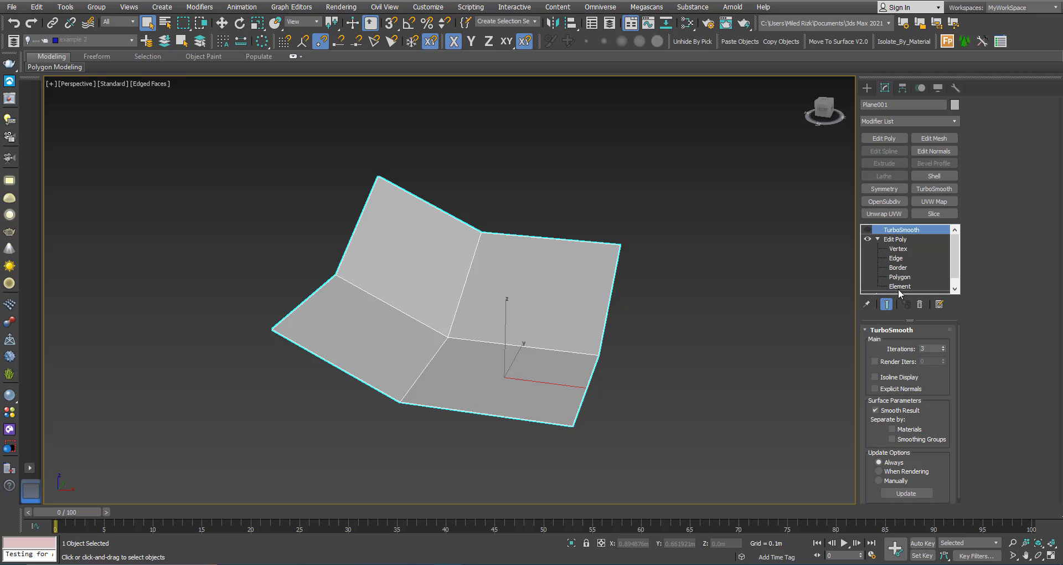
Step: Connect the three X-direction edges of the two polygons on the lower side of the cross fold with one segment at slide 82
left_click(899, 258)
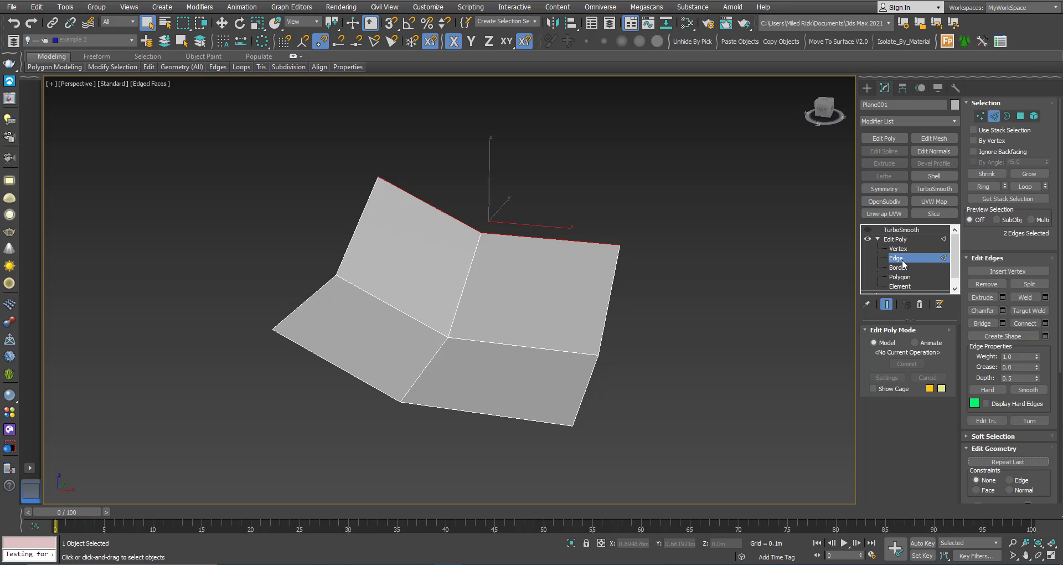
left_click(534, 238)
left_click(514, 346, "ctrl")
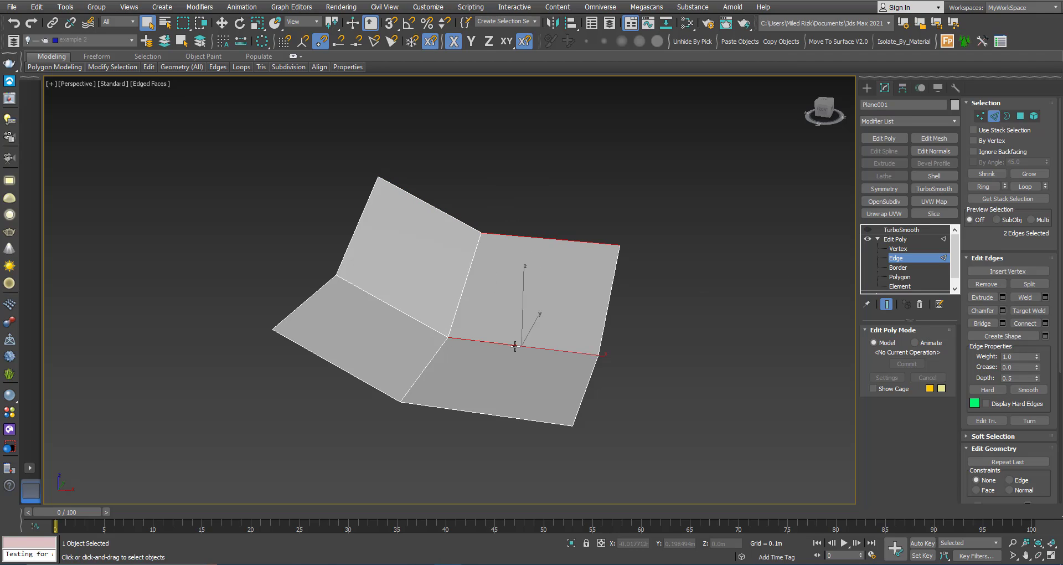
left_click(494, 416, "ctrl")
left_click(1045, 323)
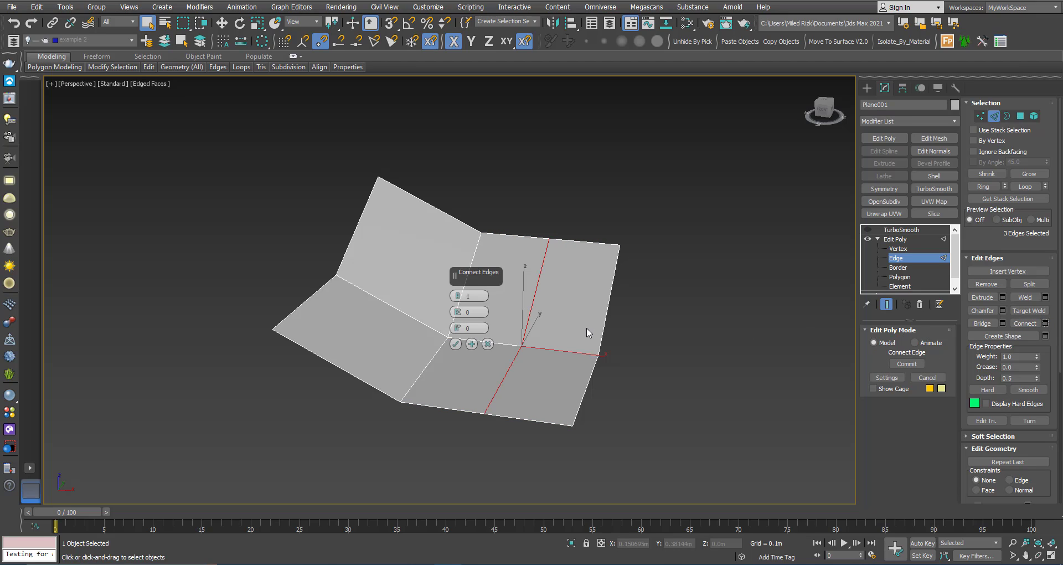
left_click_drag(458, 277, 685, 285)
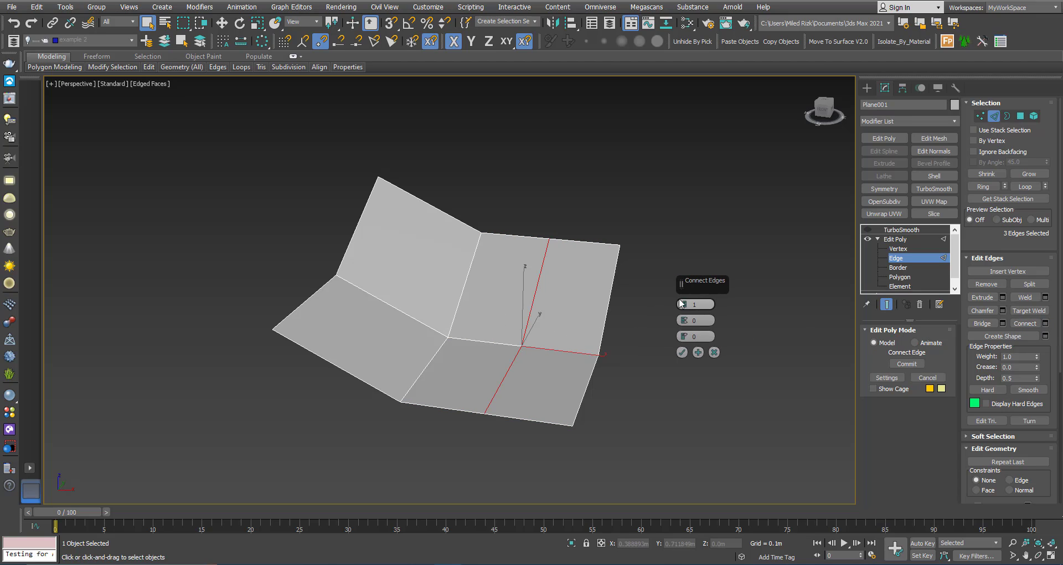
left_click_drag(684, 322, 668, 155)
right_click(684, 323)
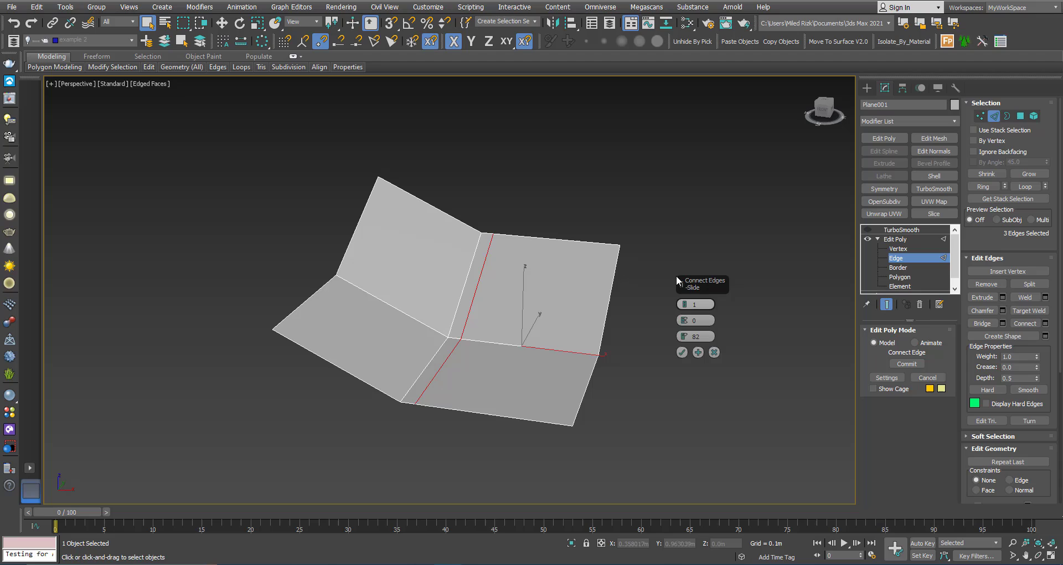
left_click(681, 352)
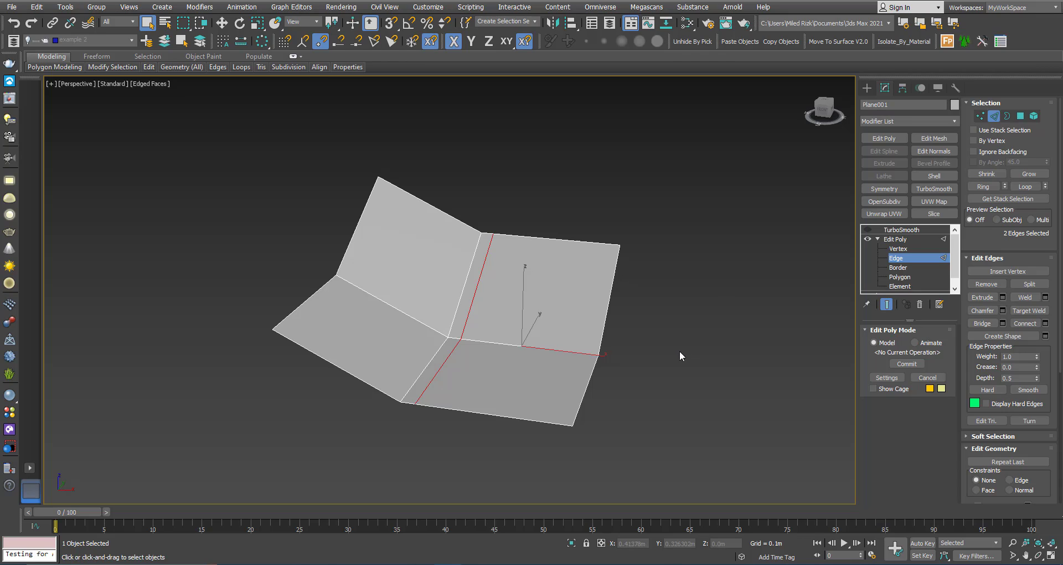
Step: Connect the three X-direction edges on the raised side of the fold with one segment at slide 82, then leave edge editing
left_click(463, 223)
left_click(416, 320, "ctrl")
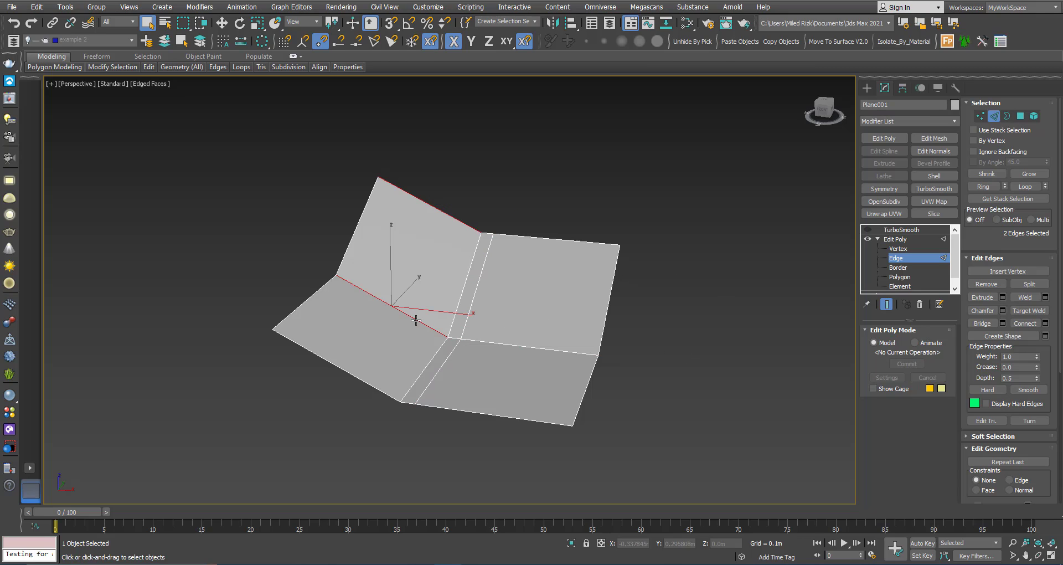
left_click(373, 380, "ctrl")
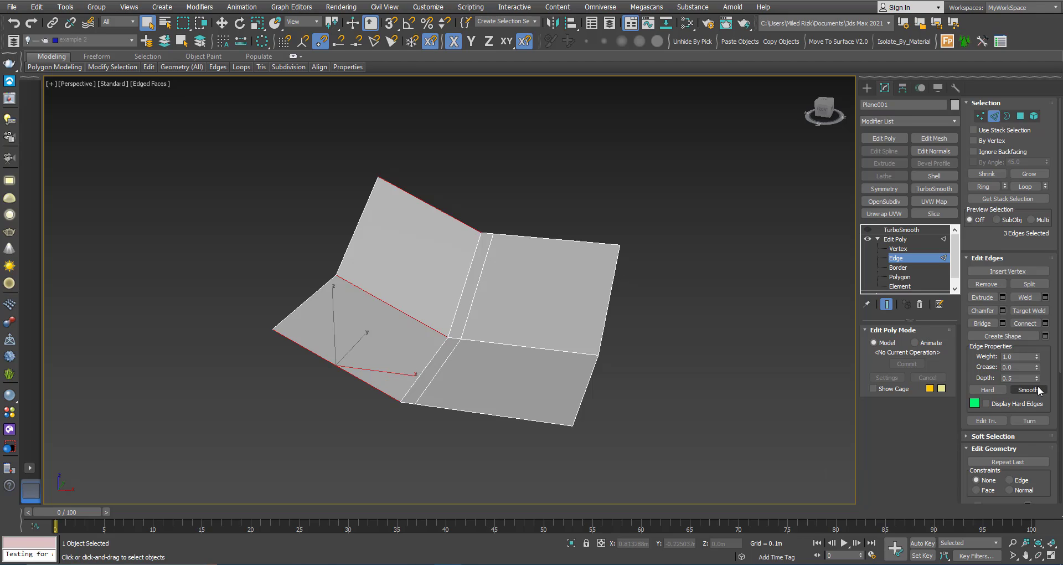
left_click(1044, 323)
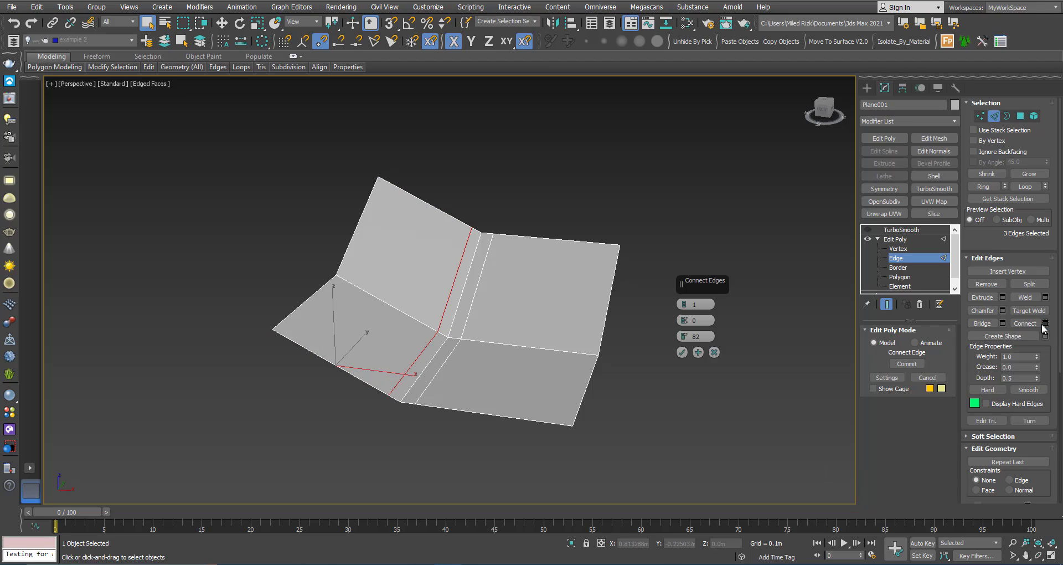
left_click(682, 352)
middle_click_drag(523, 348, 499, 327, "alt")
left_click(897, 239)
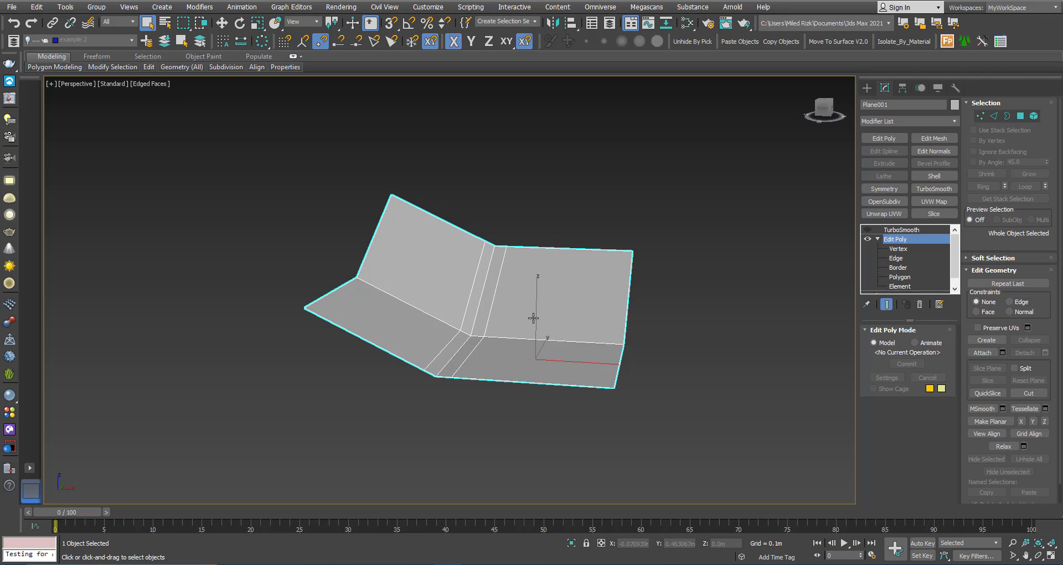
Step: Turn TurboSmooth back on and examine how the fold with support edges on both sides smooths compared with the unsupported fold
middle_click_drag(533, 318, 545, 307, "alt")
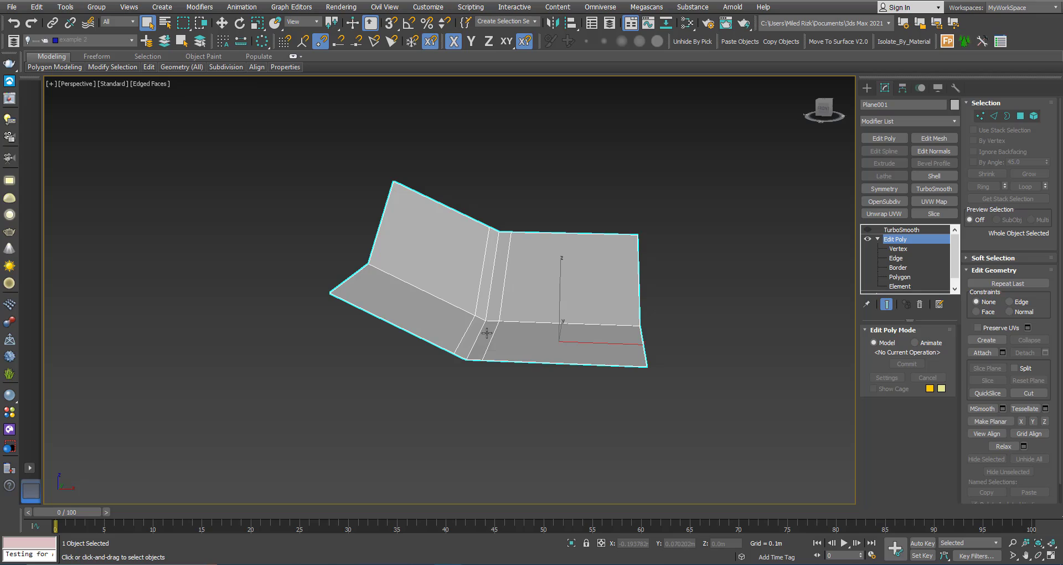
middle_click_drag(529, 340, 517, 339, "alt")
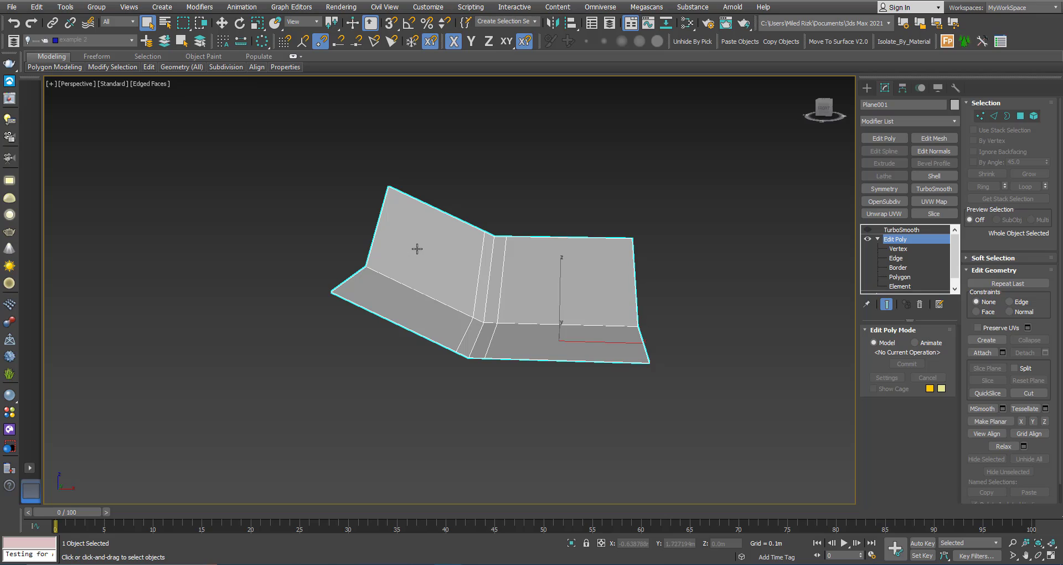
middle_click_drag(400, 307, 396, 305, "alt")
mouse_move(456, 338)
middle_mouse_down("alt")
mouse_move(466, 318)
mouse_move(477, 338)
mouse_move(467, 343)
middle_mouse_up("alt")
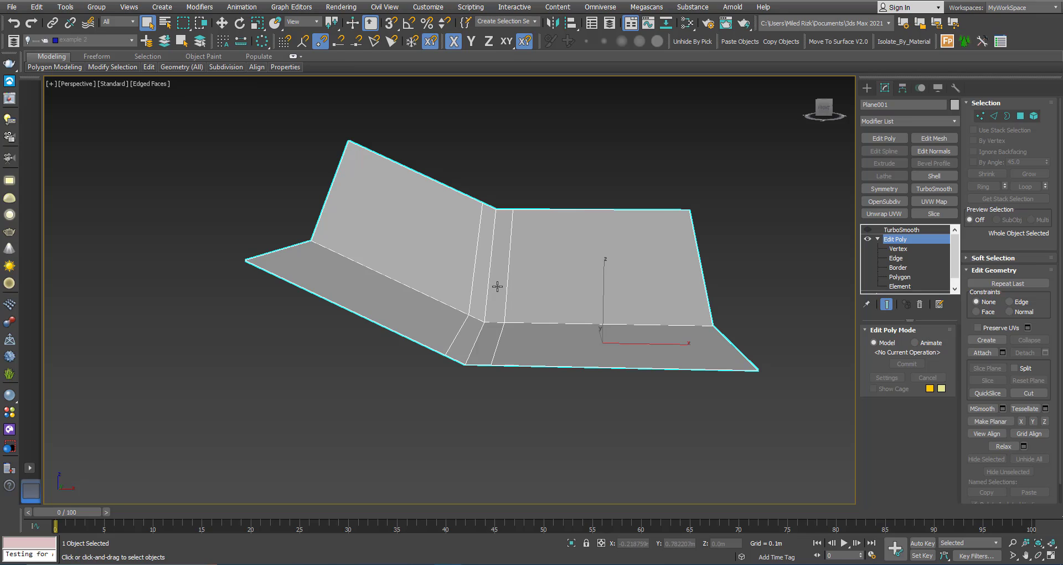
left_click(903, 230)
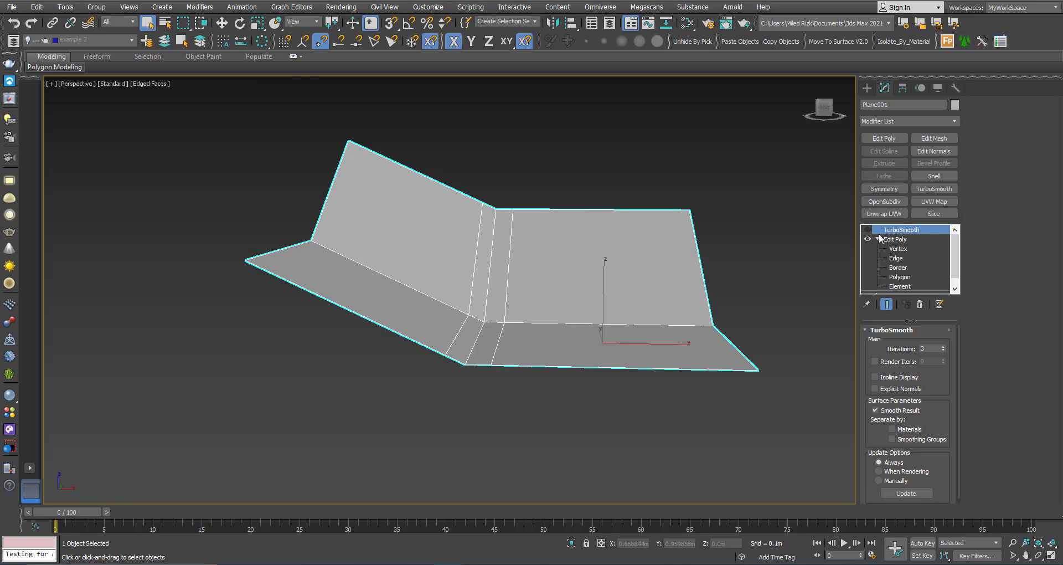
left_click(867, 229)
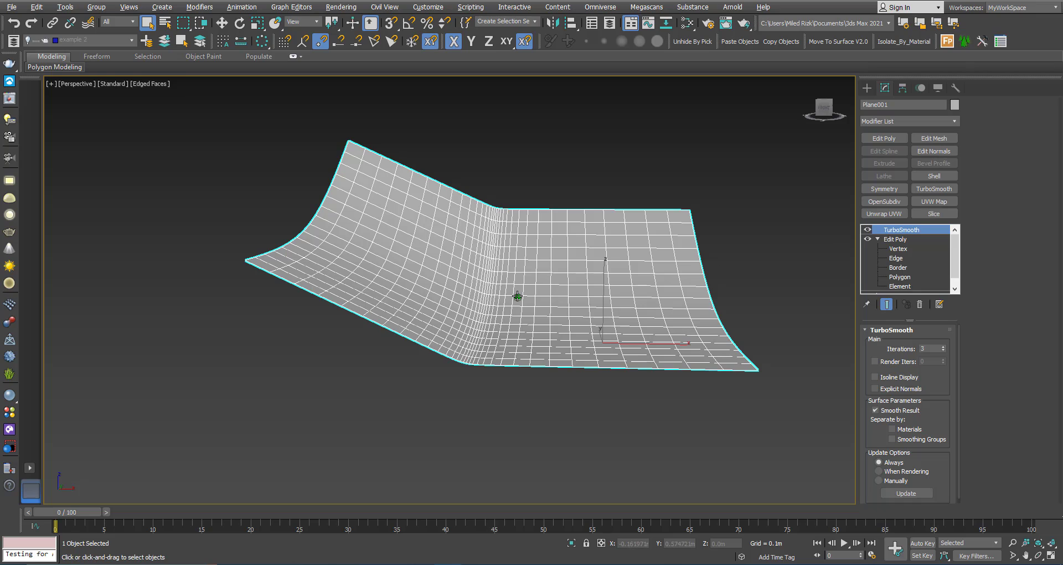
mouse_move(517, 296)
middle_mouse_down("alt")
mouse_move(518, 278)
mouse_move(515, 296)
middle_mouse_up("alt")
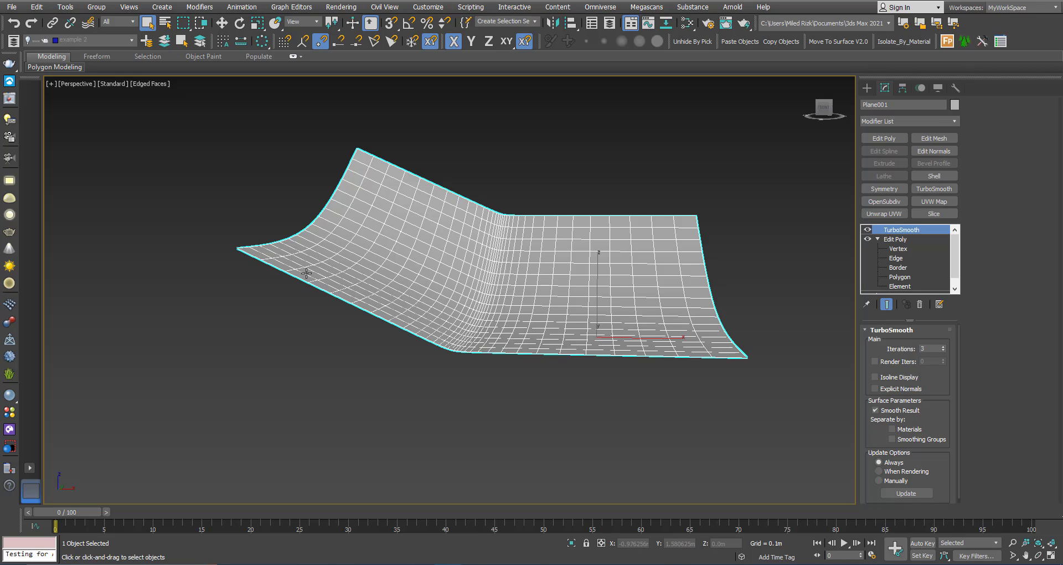
middle_click_drag(434, 299, 486, 282, "alt")
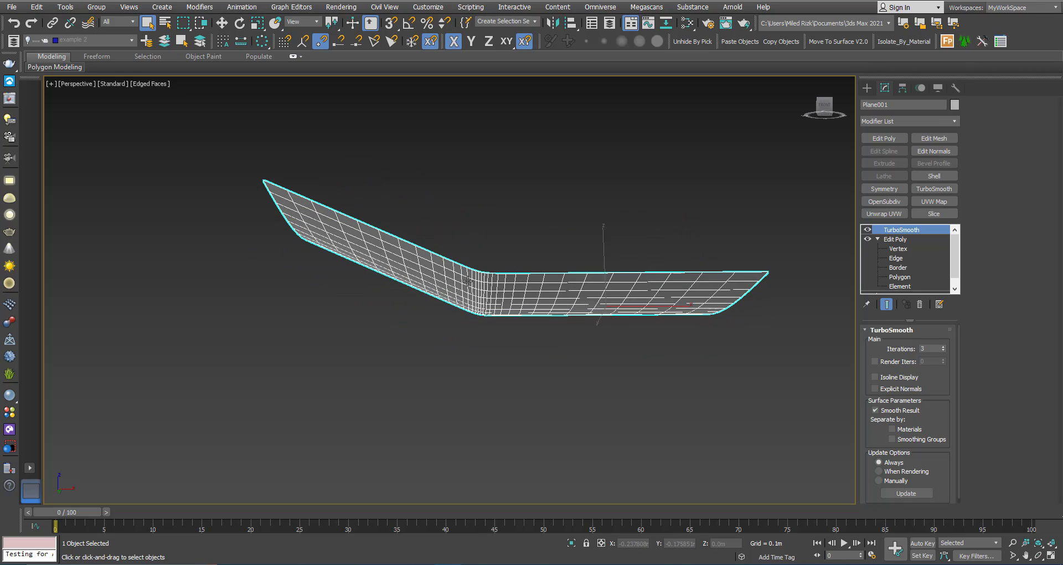
scroll(487, 282, "up", 5)
scroll(481, 288, "down", 8)
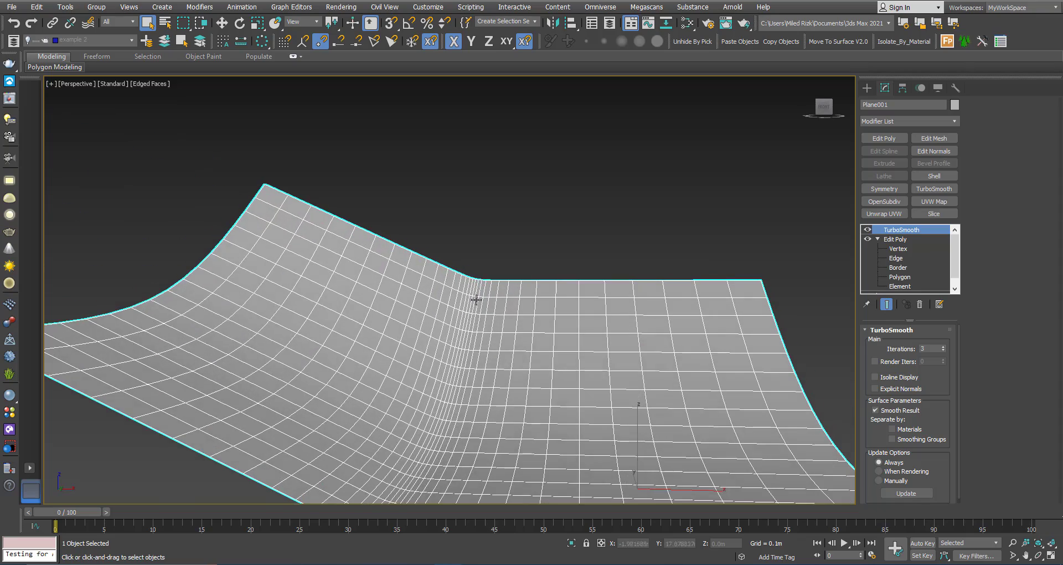
middle_click_drag(475, 302, 436, 367, "alt")
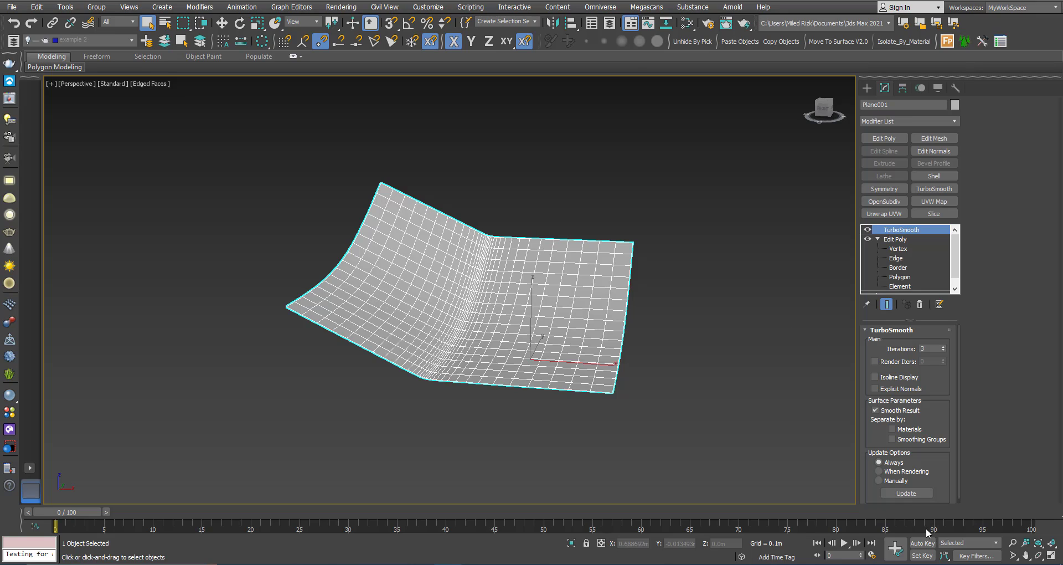
middle_click_drag(852, 376, 835, 354, "alt")
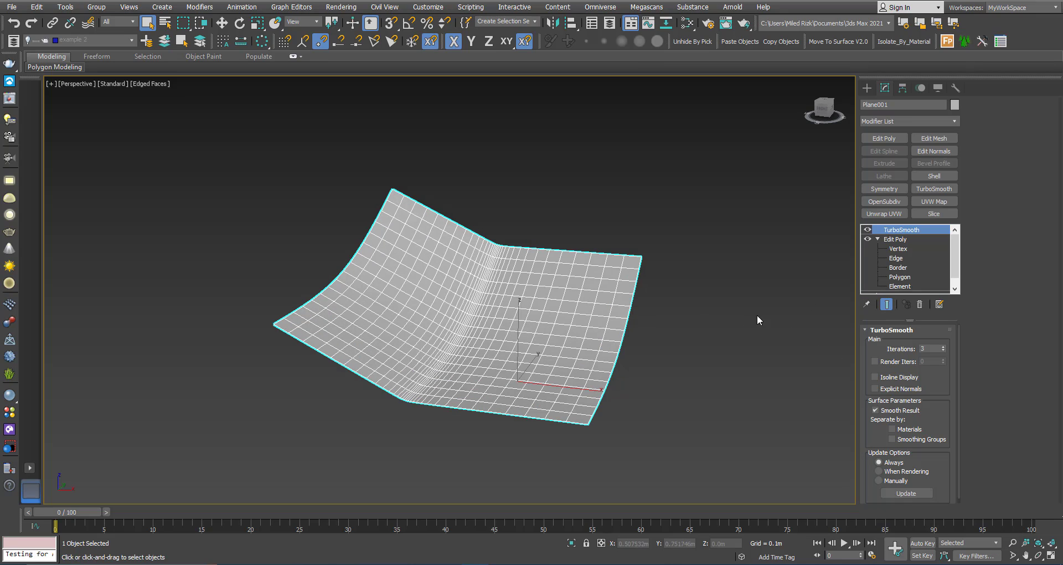
Step: Turn off TurboSmooth and examine the support edges along the fold of the unsmoothed plane
left_click(867, 230)
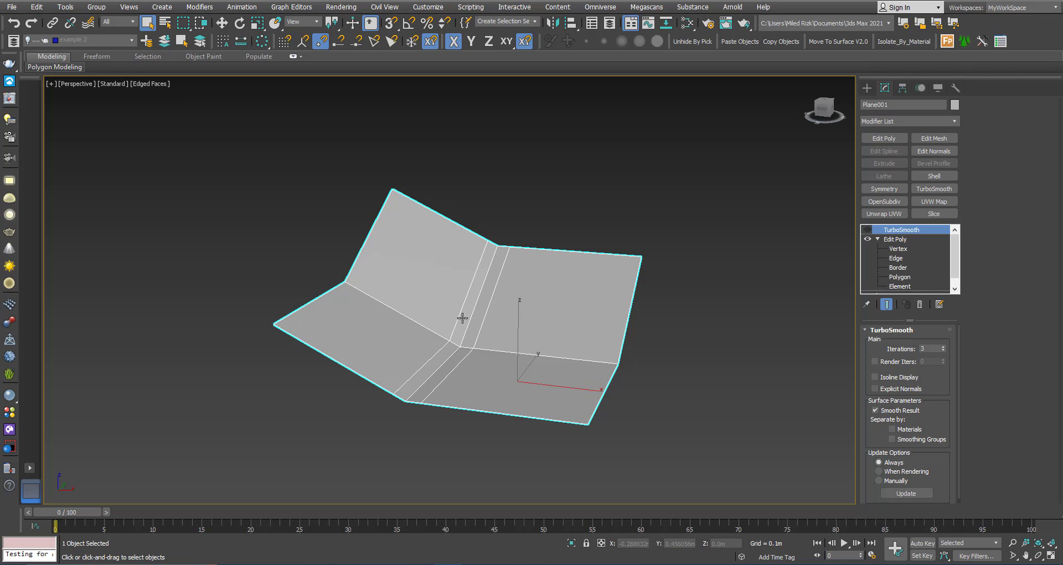
middle_click_drag(462, 318, 443, 294, "alt")
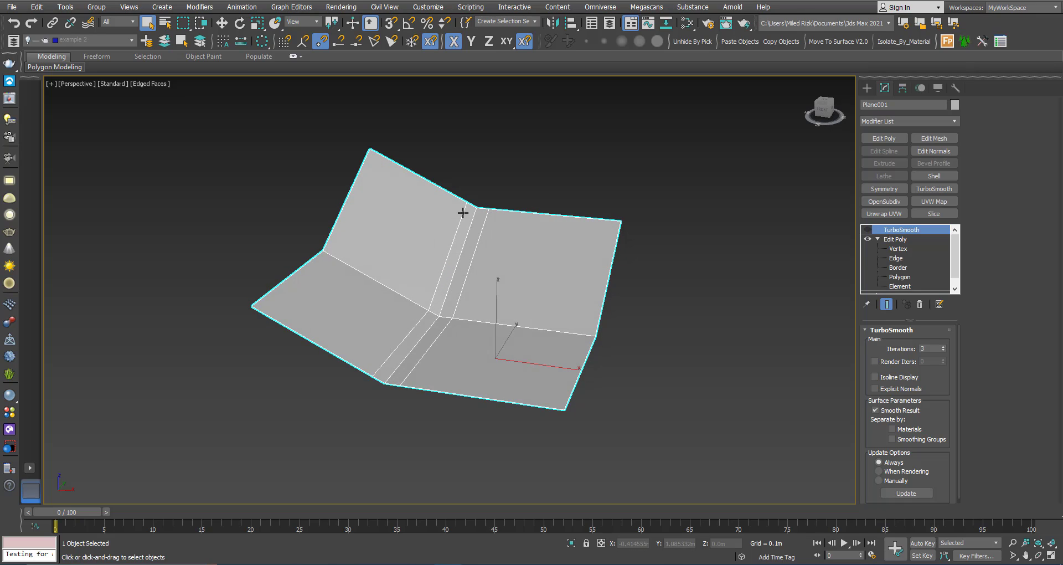
middle_click_drag(441, 316, 466, 283)
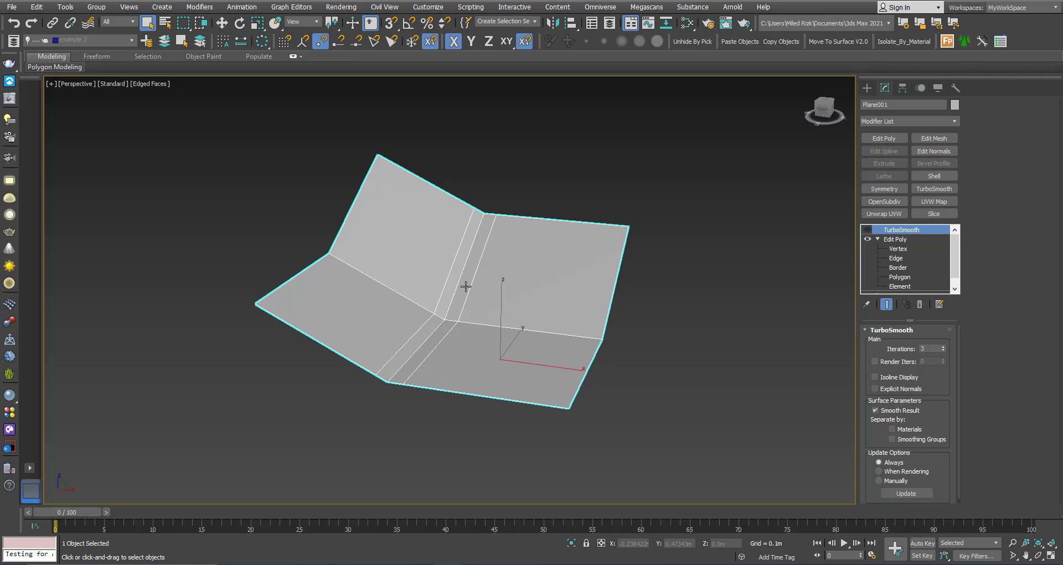
mouse_move(465, 287)
middle_mouse_down("alt")
mouse_move(465, 273)
mouse_move(467, 299)
mouse_move(471, 272)
mouse_move(458, 277)
mouse_move(470, 266)
mouse_move(468, 281)
middle_mouse_up("alt")
scroll(457, 282, "down", 3)
scroll(457, 282, "up", 2)
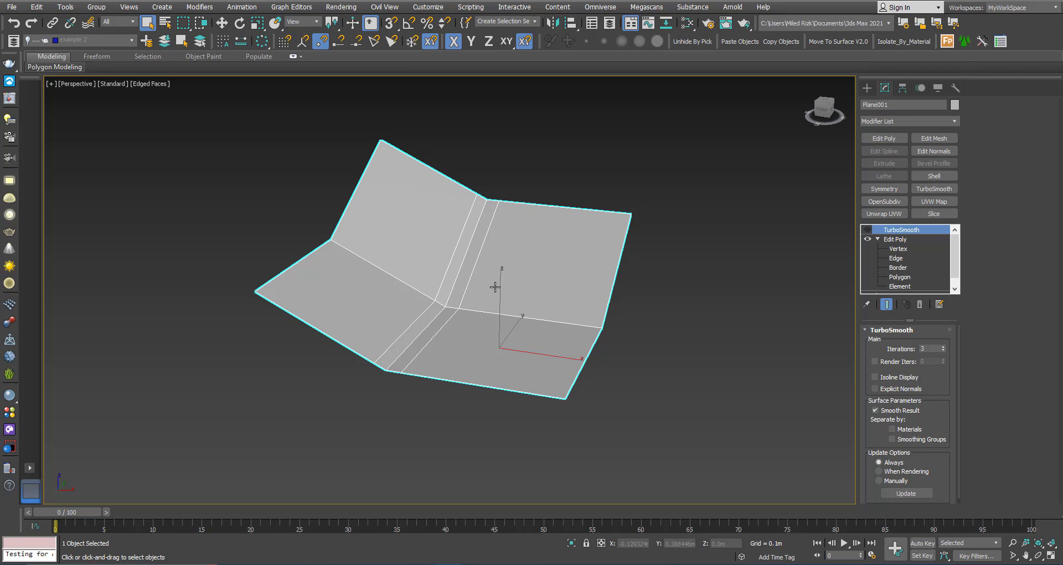
mouse_move(495, 287)
middle_mouse_down("alt")
mouse_move(526, 287)
mouse_move(495, 267)
middle_mouse_up("alt")
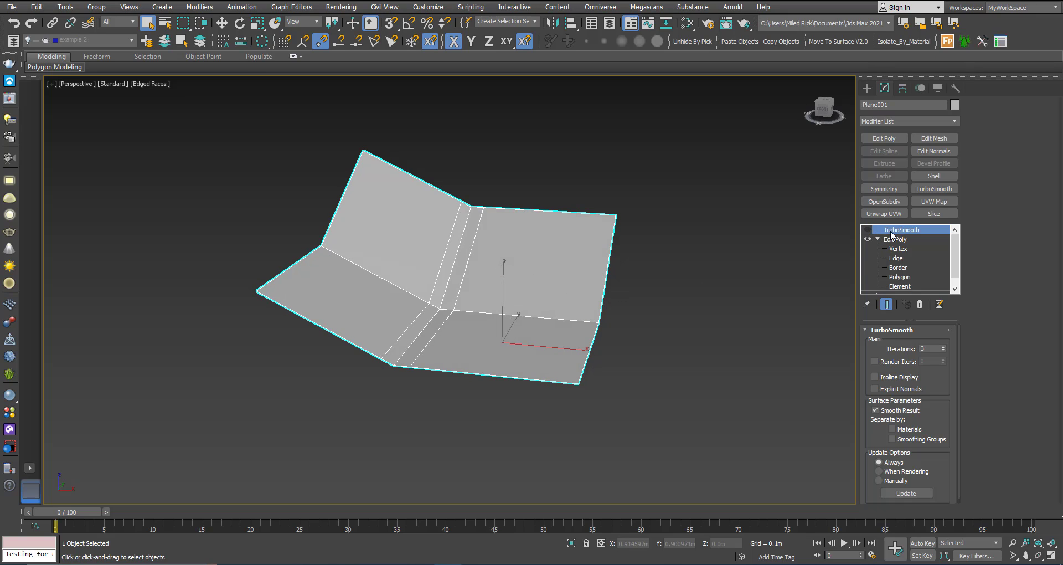
middle_click_drag(499, 278, 478, 282, "alt")
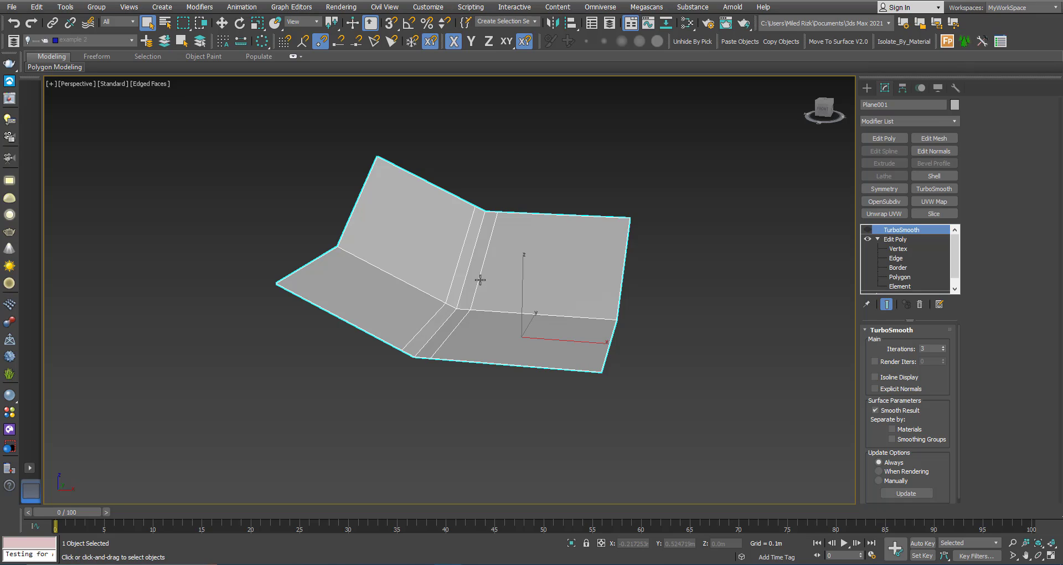
mouse_move(475, 277)
middle_mouse_down("alt")
mouse_move(465, 289)
mouse_move(450, 265)
mouse_move(474, 279)
mouse_move(474, 304)
mouse_move(455, 270)
mouse_move(465, 287)
mouse_move(467, 246)
mouse_move(468, 287)
middle_mouse_up("alt")
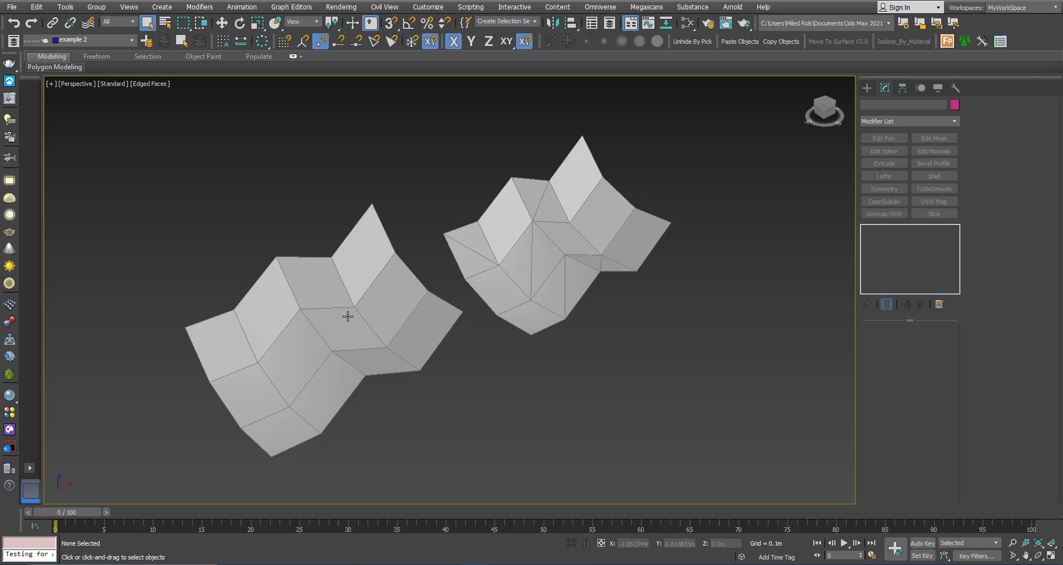
Step: Compare the bent plane made only of four-sided polygons with the bent plane that contains triangles
middle_click_drag(347, 316, 377, 307)
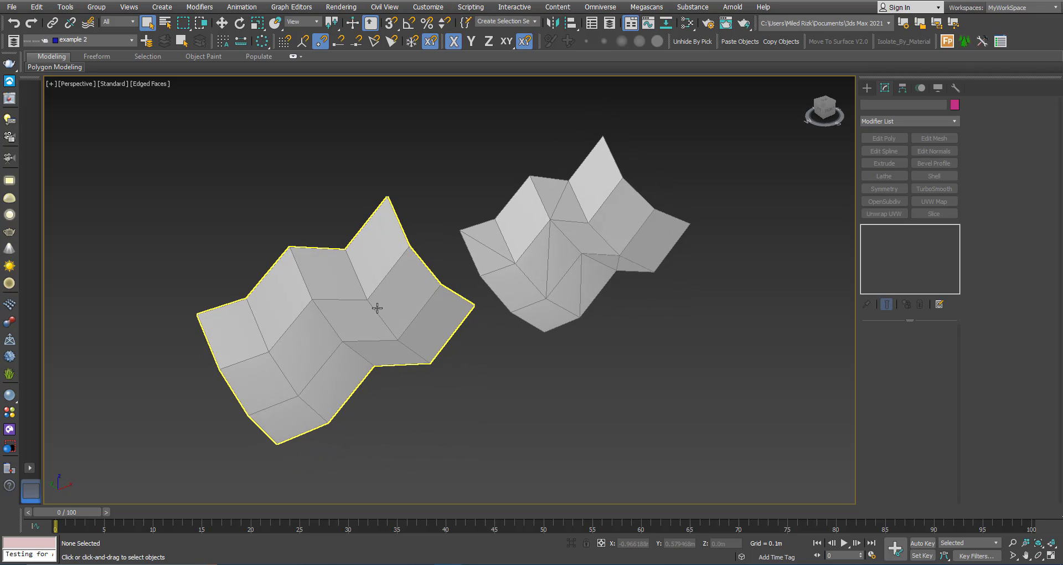
scroll(377, 308, "down", 2)
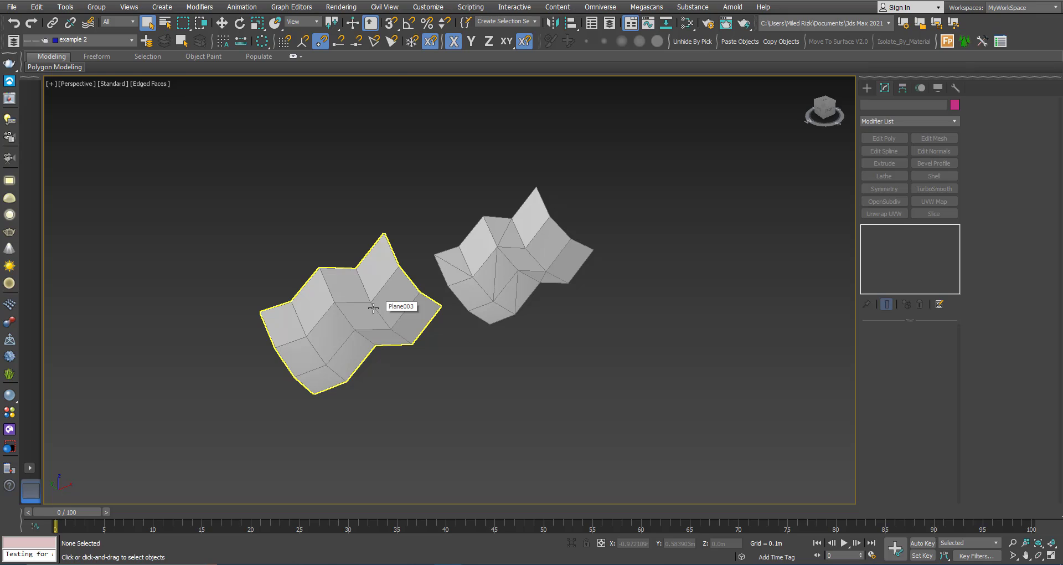
scroll(373, 307, "up", 2)
scroll(360, 310, "up", 2)
middle_click_drag(356, 311, 382, 320)
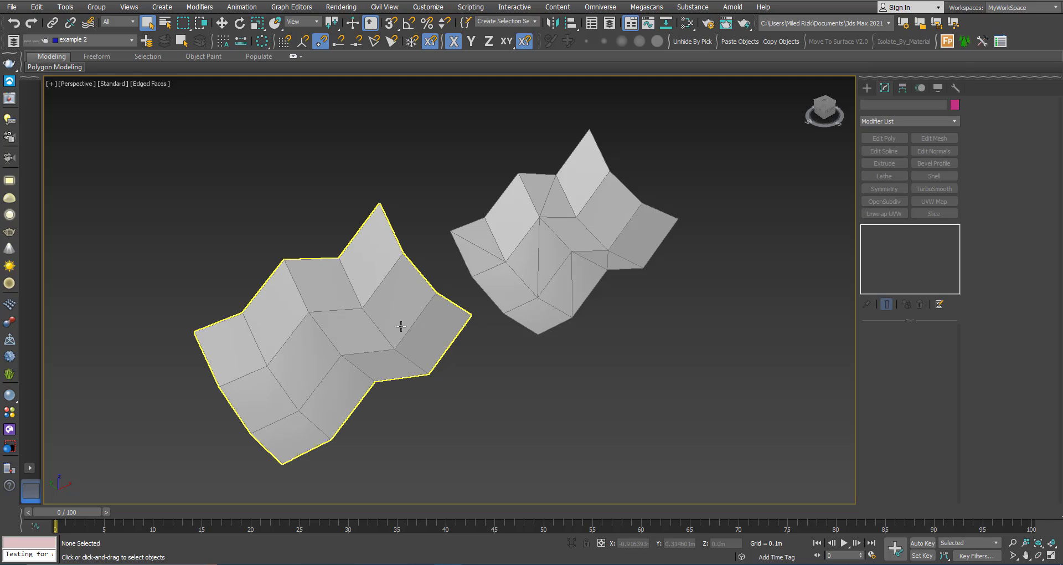
mouse_move(401, 326)
middle_mouse_down("alt")
mouse_move(336, 263)
mouse_move(391, 324)
middle_mouse_up("alt")
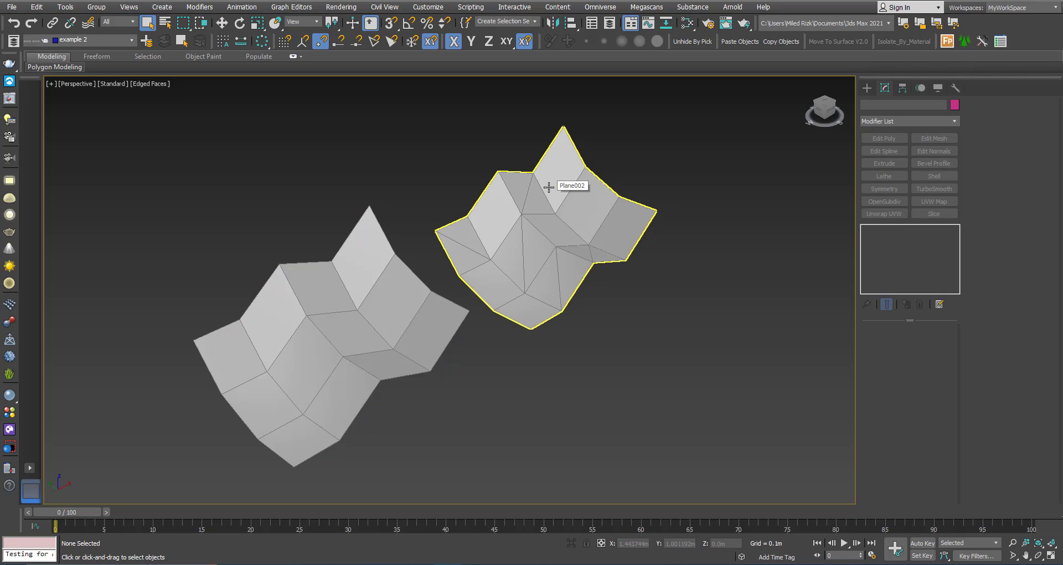
middle_click_drag(482, 264, 364, 306, "alt")
Step: Apply TurboSmooth with 1 iteration to the bent plane made only of four-sided polygons and examine its smoothed surface
left_click(344, 311)
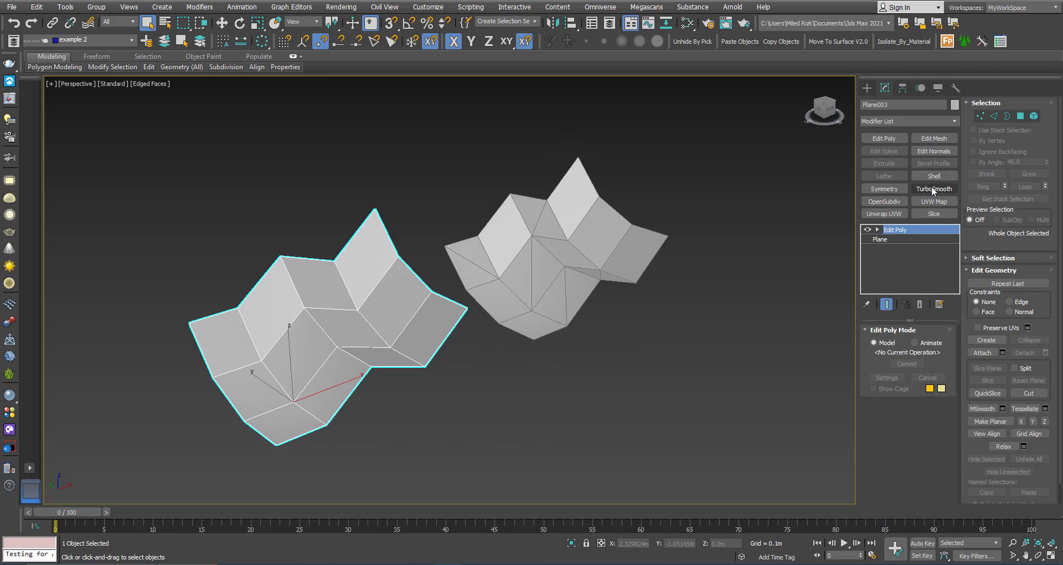
middle_click_drag(391, 315, 429, 339, "alt")
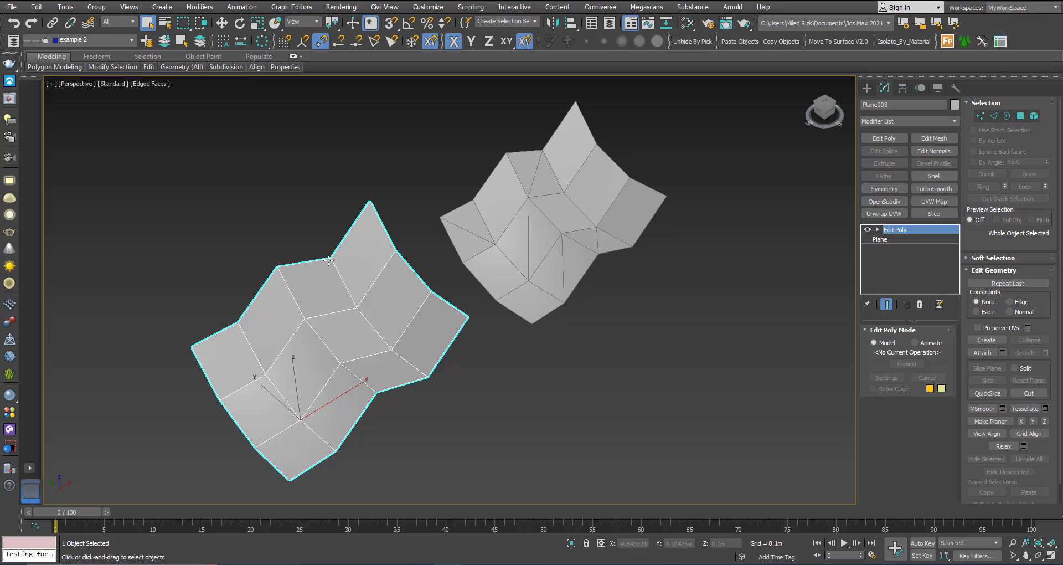
middle_click_drag(384, 329, 380, 311, "alt")
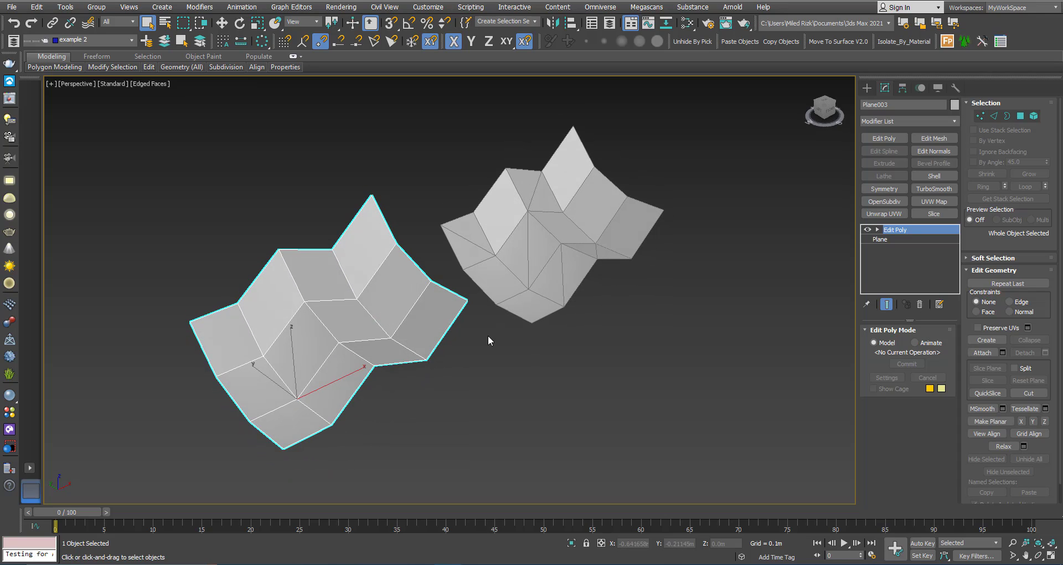
left_click(925, 188)
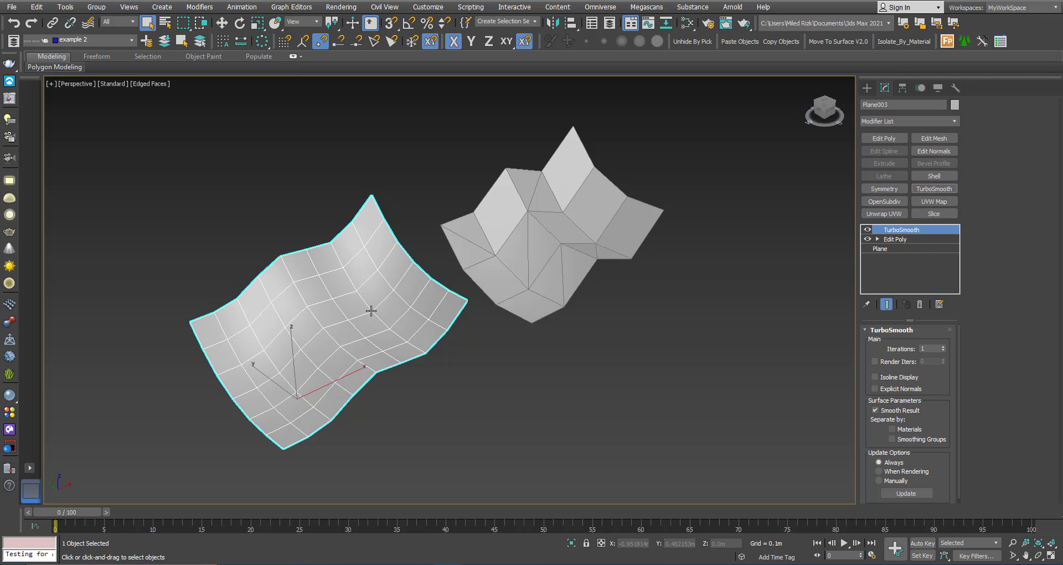
middle_click_drag(371, 311, 430, 322, "alt")
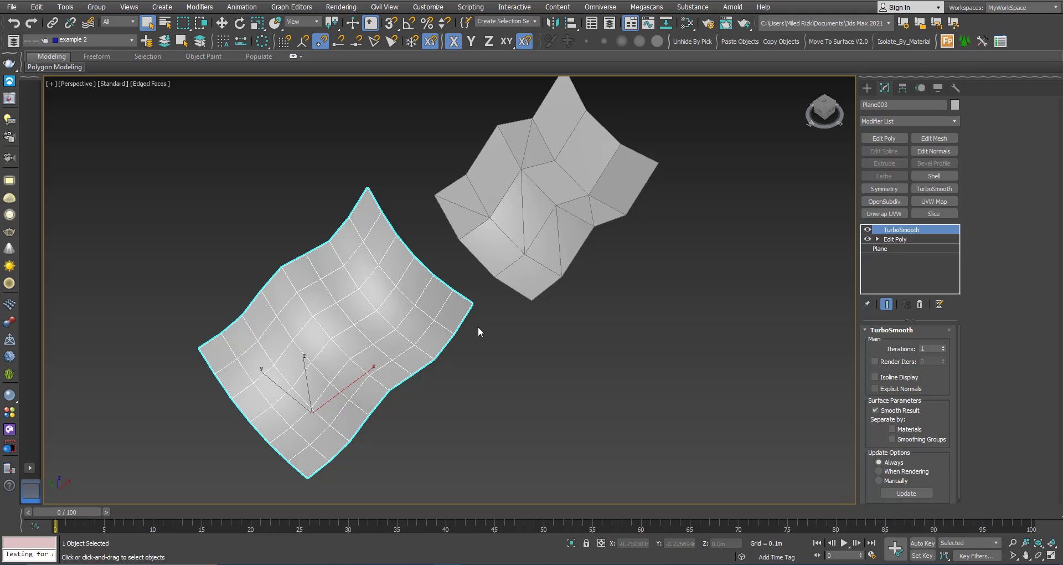
middle_click_drag(327, 424, 322, 395, "alt")
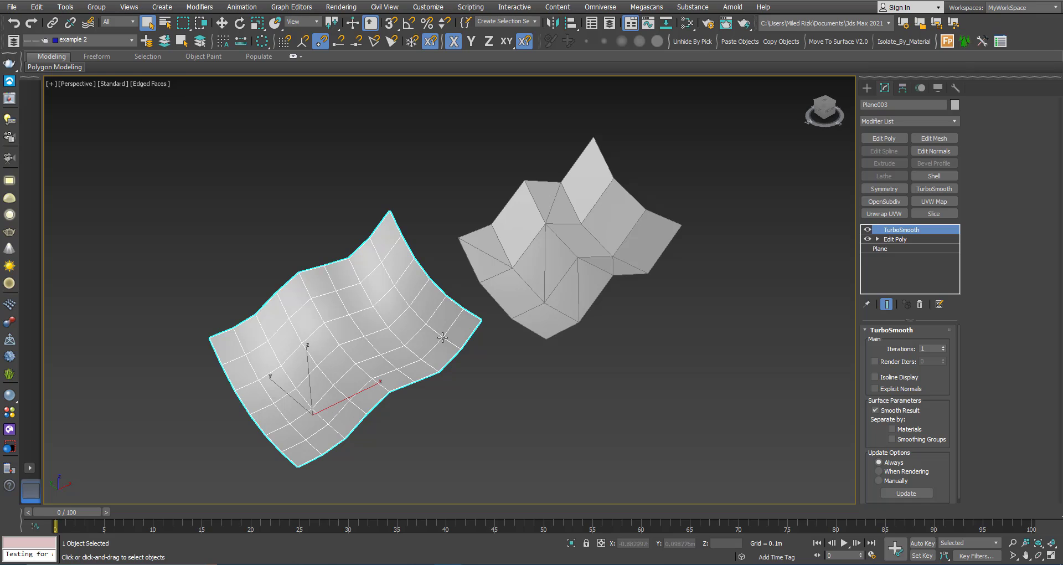
middle_click_drag(443, 337, 363, 347, "alt")
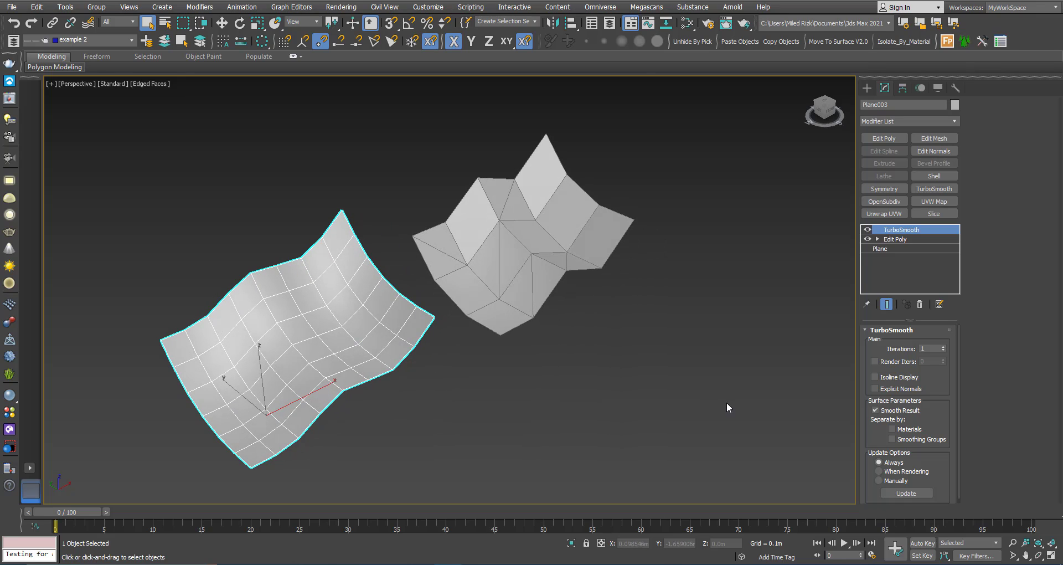
Step: Select the bent plane that contains triangles and examine its triangular faces up close
left_click(537, 264)
scroll(532, 222, "up", 5)
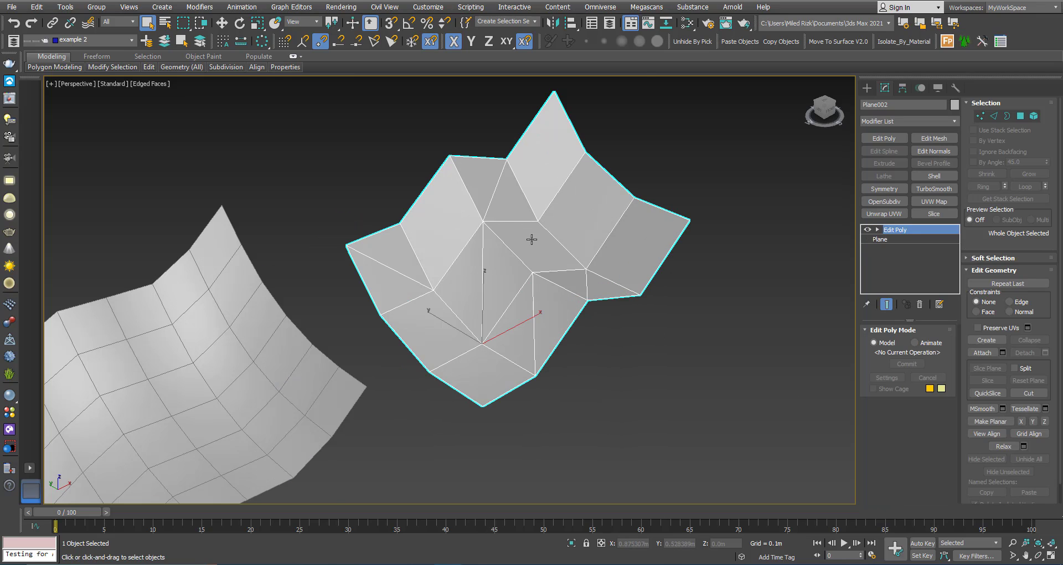
middle_click_drag(552, 245, 557, 285, "alt")
scroll(556, 277, "up", 3)
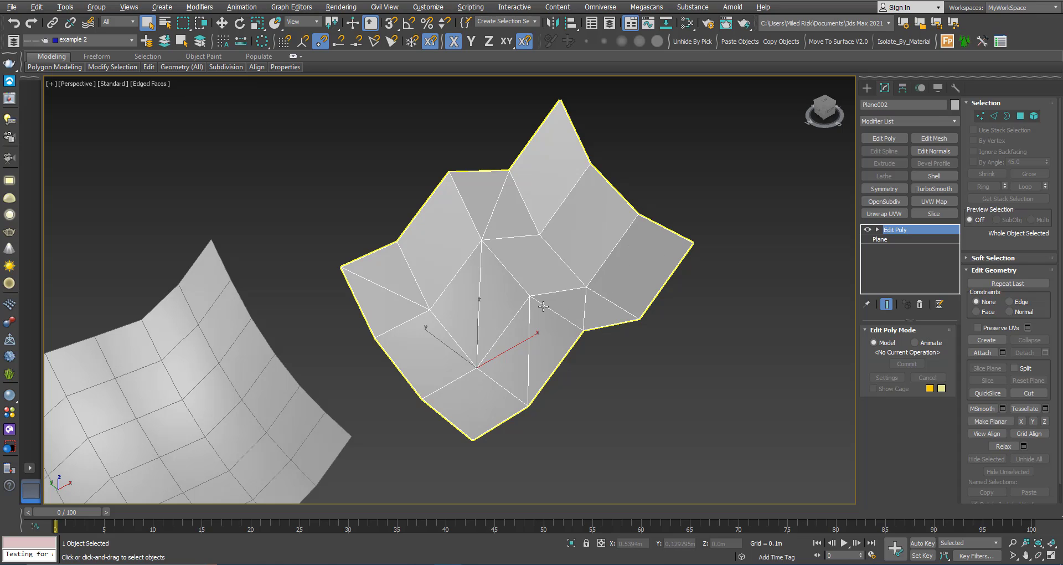
middle_click_drag(611, 297, 613, 293, "alt")
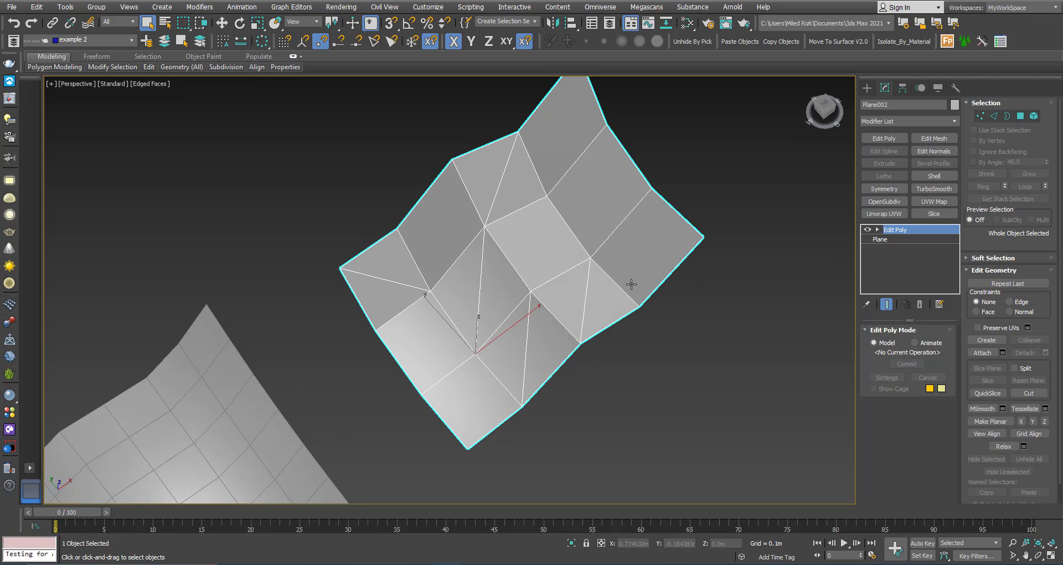
Step: Examine the arrangement of triangular and four-sided faces on the unsmoothed bent plane from several angles
key("shift+z")
key("shift+y")
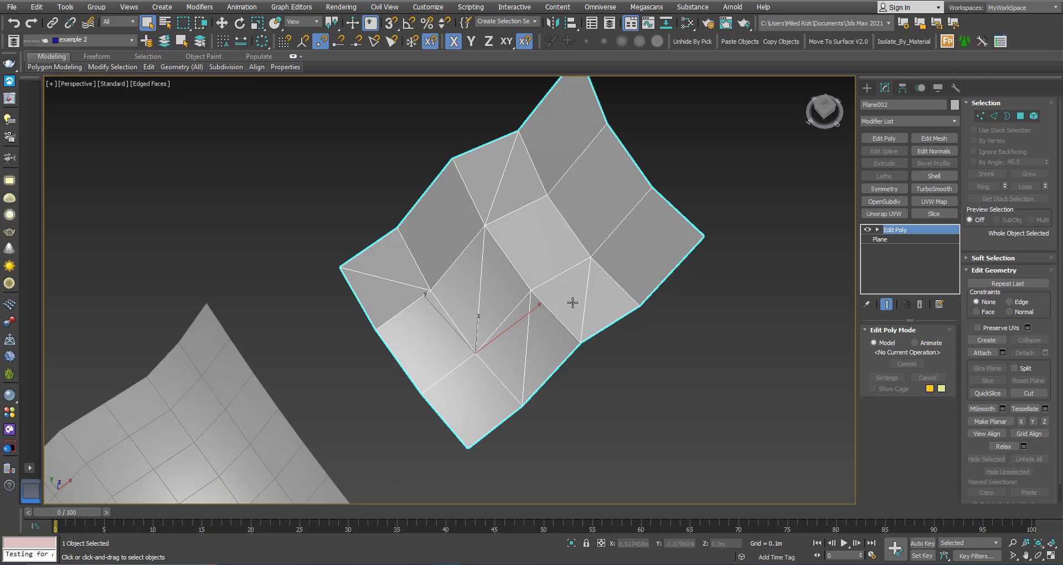
middle_click_drag(572, 297, 561, 279, "alt")
key("shift+z")
key("shift+z")
key("shift+y")
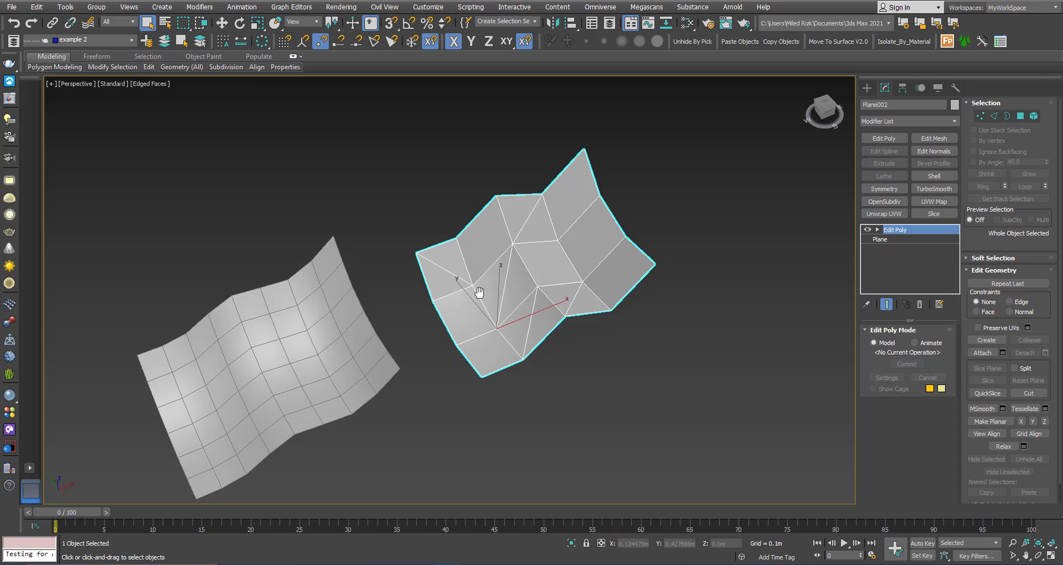
key("shift+z")
scroll(563, 278, "up", 5)
key("shift+z")
key("shift+z")
key("shift+z")
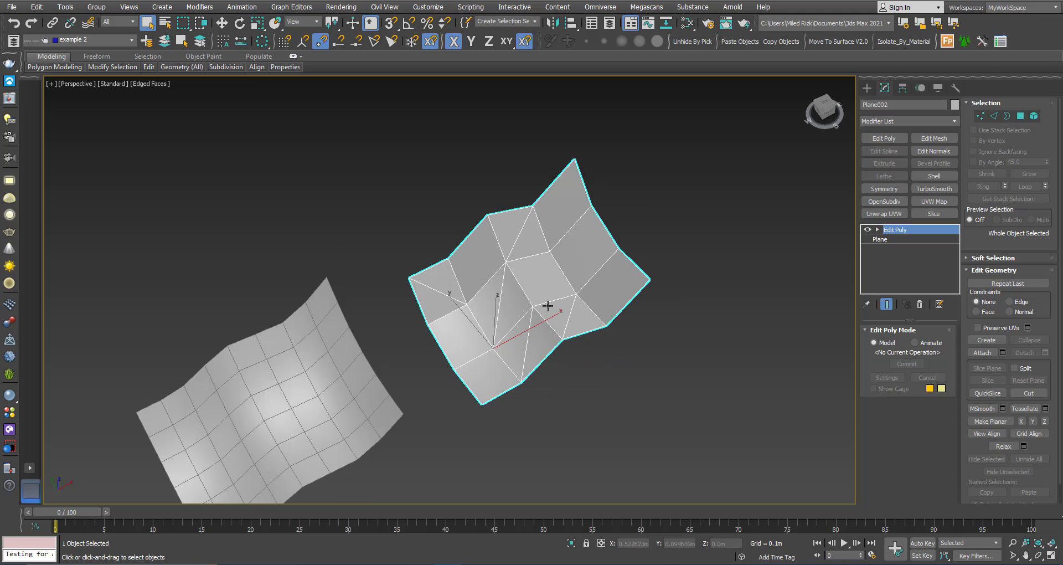
key("shift+z")
key("shift+z")
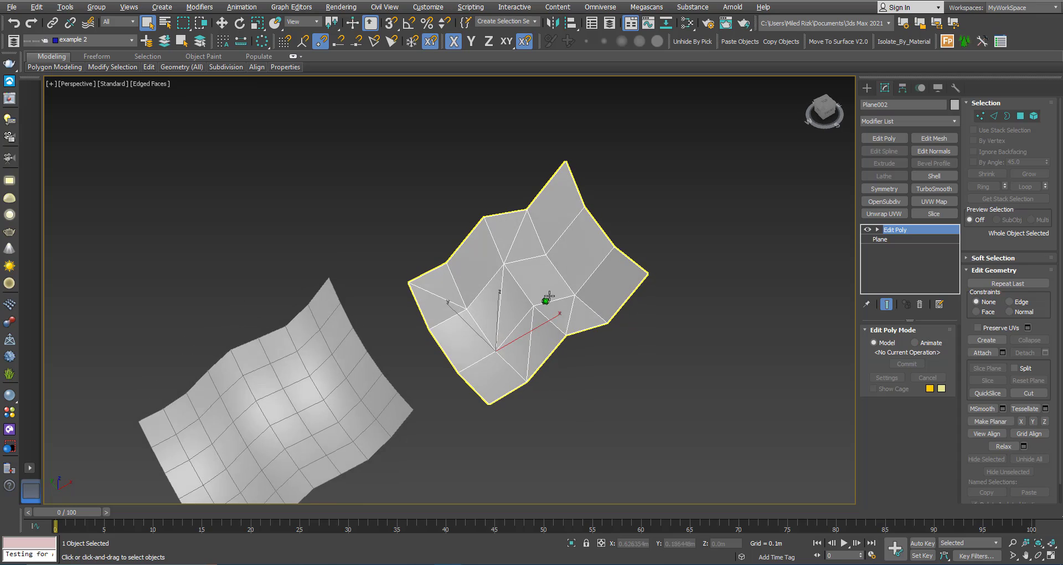
scroll(554, 271, "up", 4)
key("shift+z")
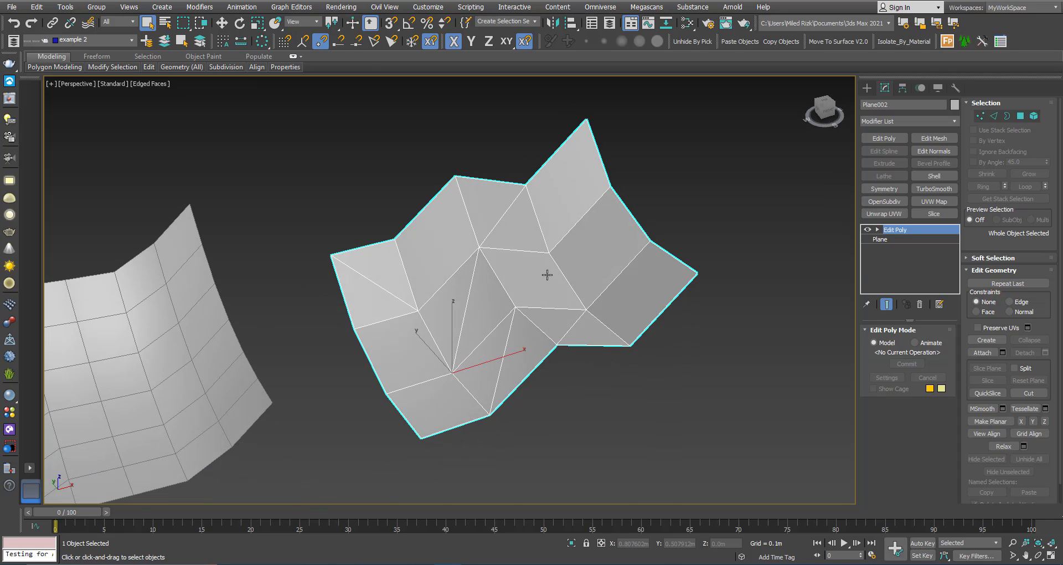
key("shift+z")
key("shift+z")
key("shift+z")
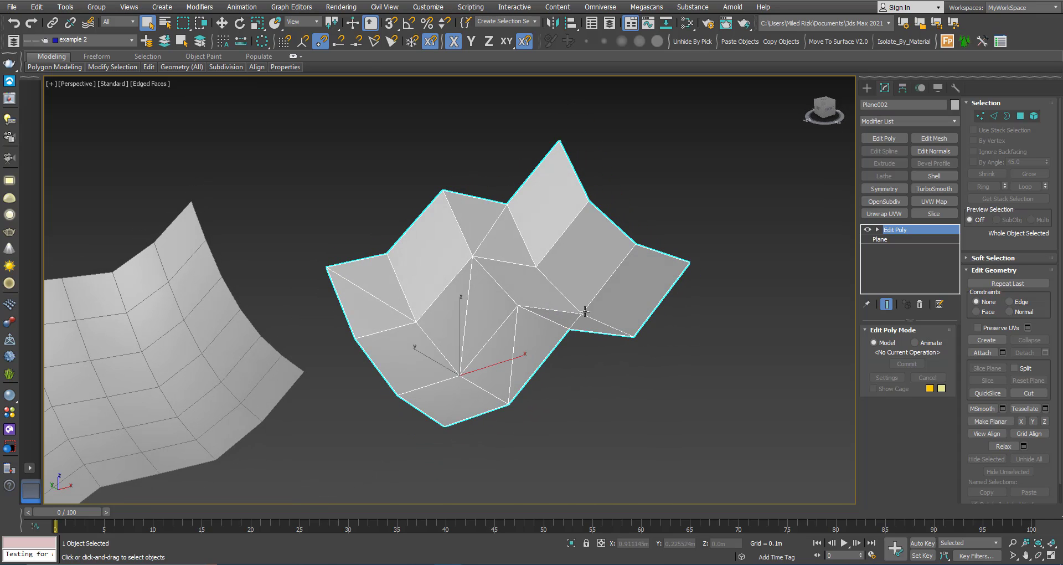
key("shift+z")
key("shift+z")
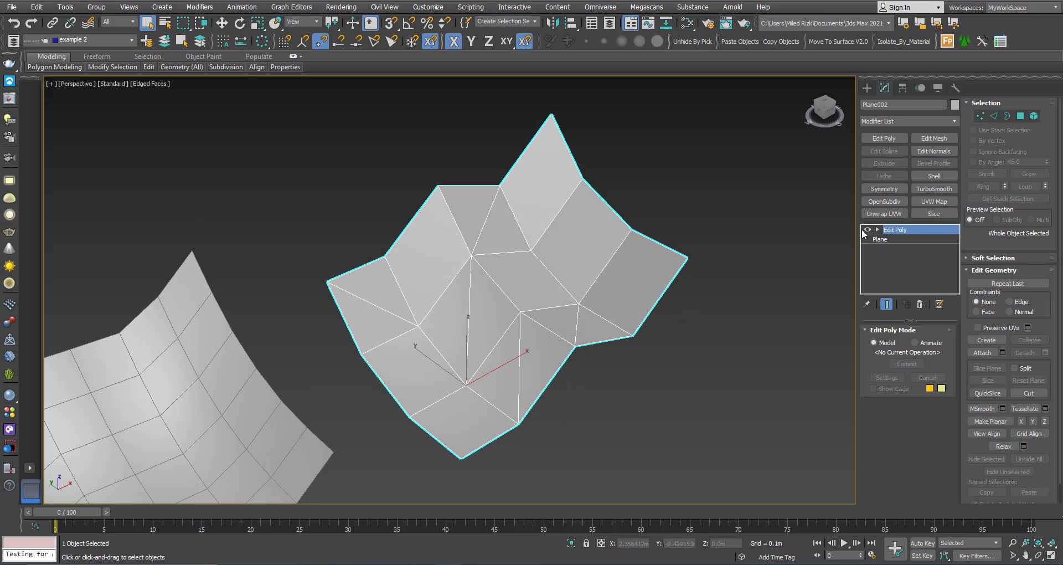
Step: Apply TurboSmooth with 1 iteration to the bent plane that contains triangles
left_click(934, 189)
key("shift+z")
key("shift+z")
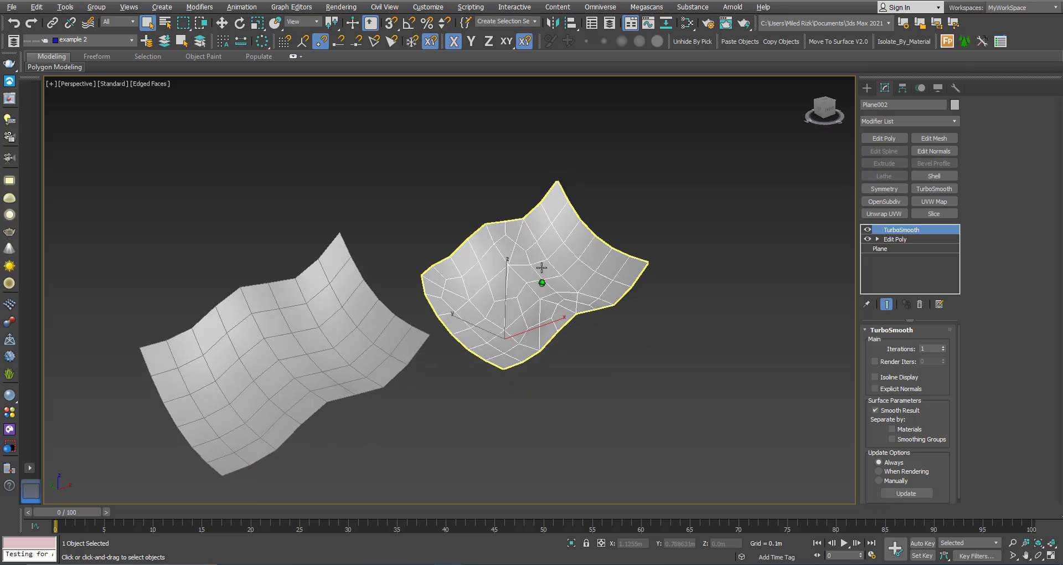
Step: Compare the edge flow and surface of the smoothed plane containing triangles with those of the smoothed all-quad plane
key("shift+z")
key("shift+z")
key("shift+z")
key("shift+z")
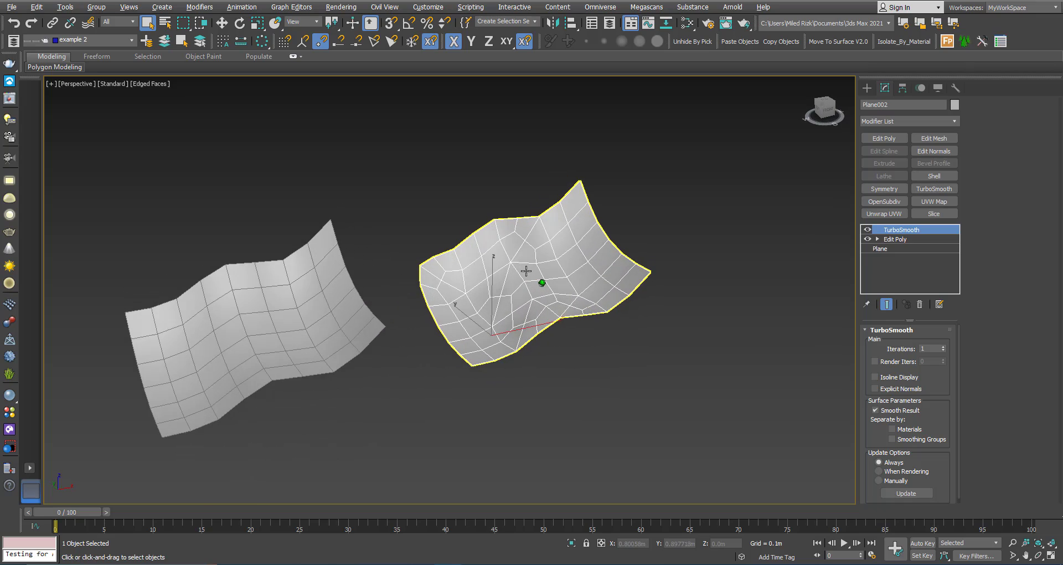
key("shift+z")
key("shift+z")
key("shift+z")
key("shift+z")
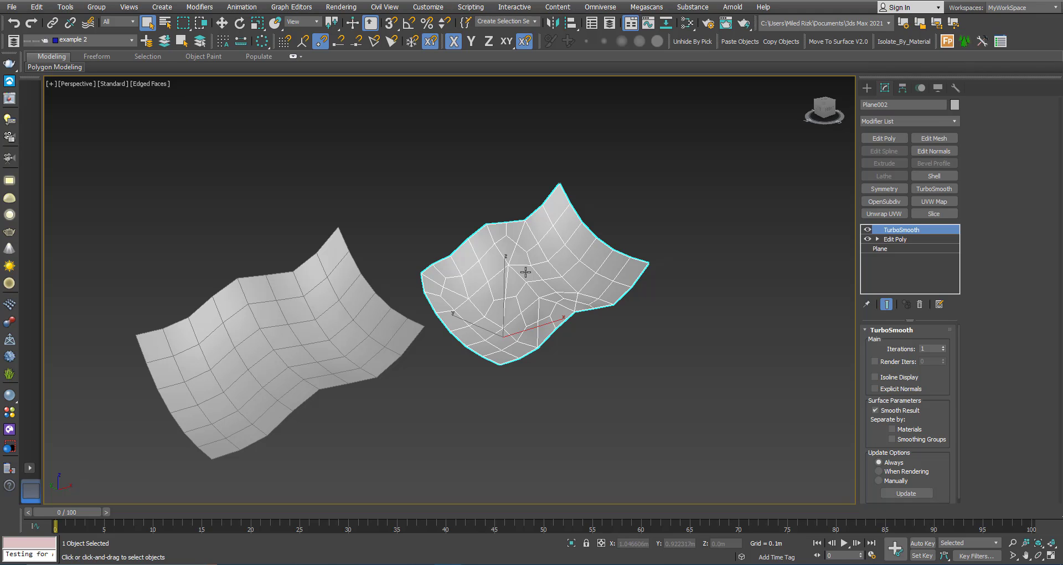
scroll(525, 272, "up", 3)
key("shift+z")
key("shift+z")
key("shift+z")
key("shift+z")
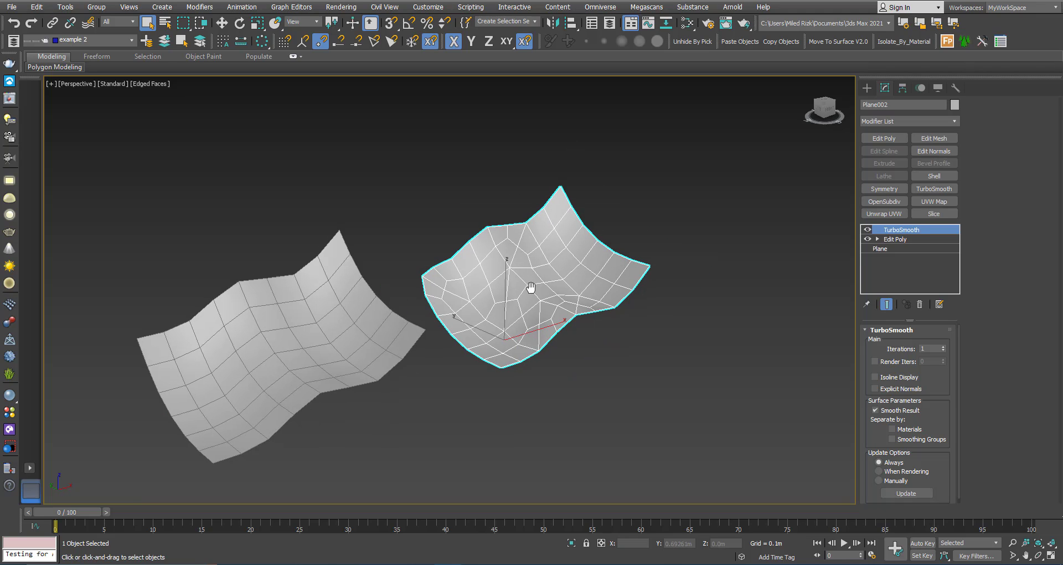
middle_click_drag(487, 253, 529, 278, "alt")
scroll(541, 274, "down", 2)
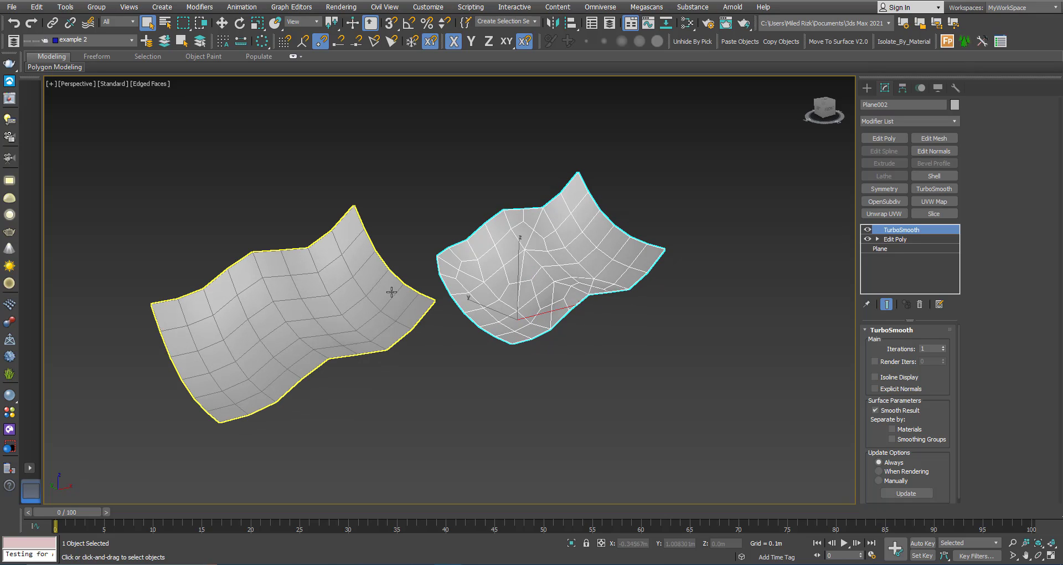
middle_click_drag(382, 313, 333, 334, "alt")
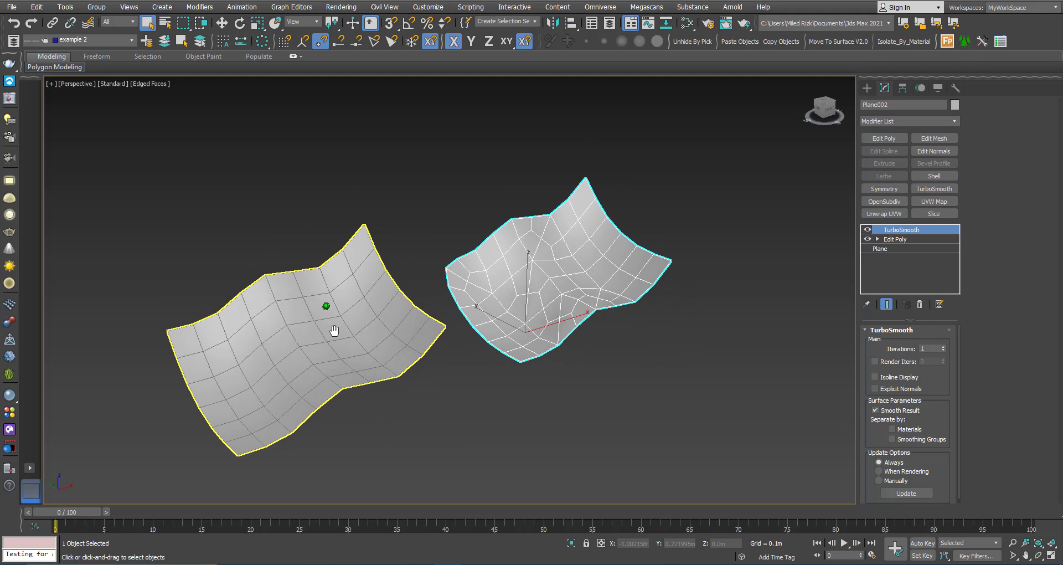
mouse_move(527, 311)
middle_mouse_down("alt")
mouse_move(415, 275)
mouse_move(430, 277)
mouse_move(429, 295)
mouse_move(500, 285)
mouse_move(503, 267)
mouse_move(496, 287)
middle_mouse_up("alt")
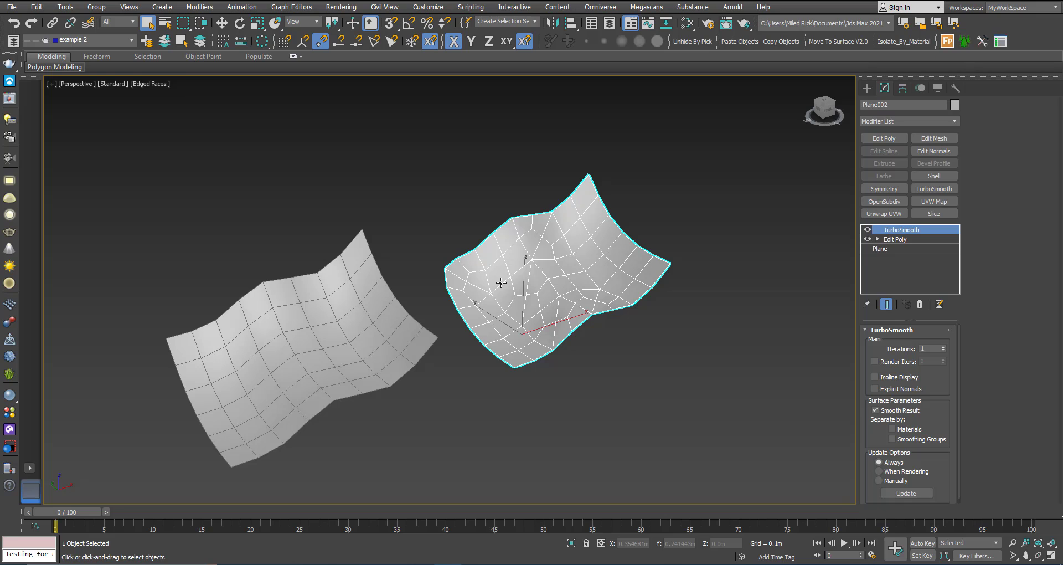
mouse_move(501, 282)
middle_mouse_down("alt")
mouse_move(526, 292)
mouse_move(520, 264)
mouse_move(527, 278)
mouse_move(517, 289)
mouse_move(527, 281)
mouse_move(498, 254)
mouse_move(533, 287)
mouse_move(487, 289)
mouse_move(527, 298)
mouse_move(518, 282)
mouse_move(521, 297)
middle_mouse_up("alt")
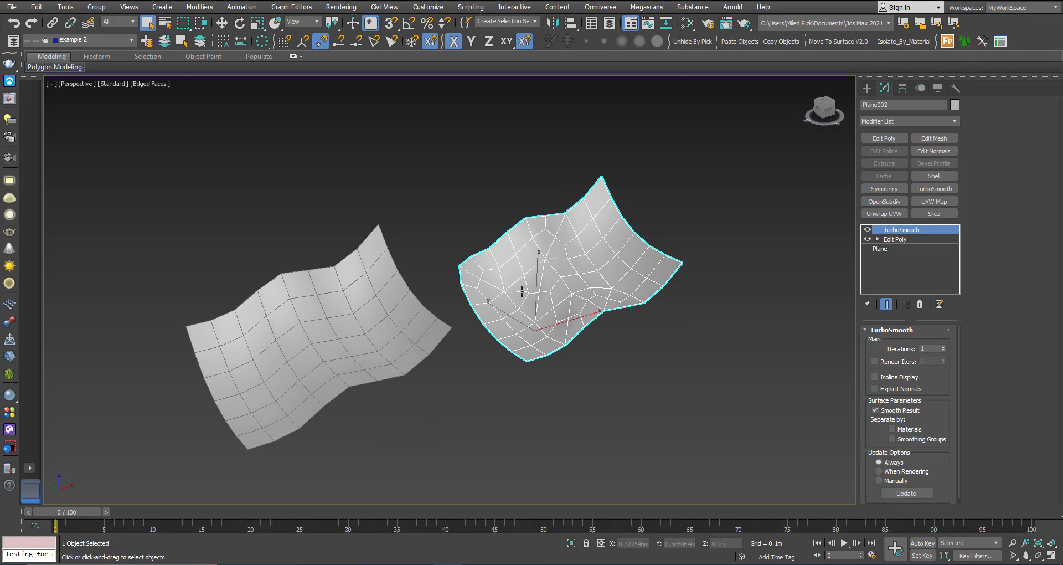
middle_click_drag(521, 278, 525, 282)
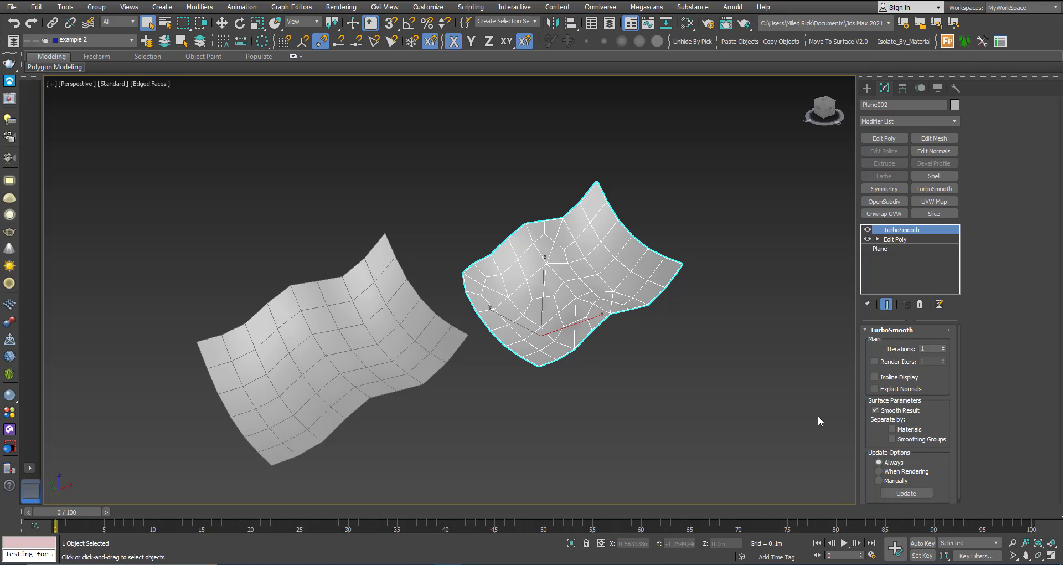
middle_click_drag(556, 313, 553, 313, "alt")
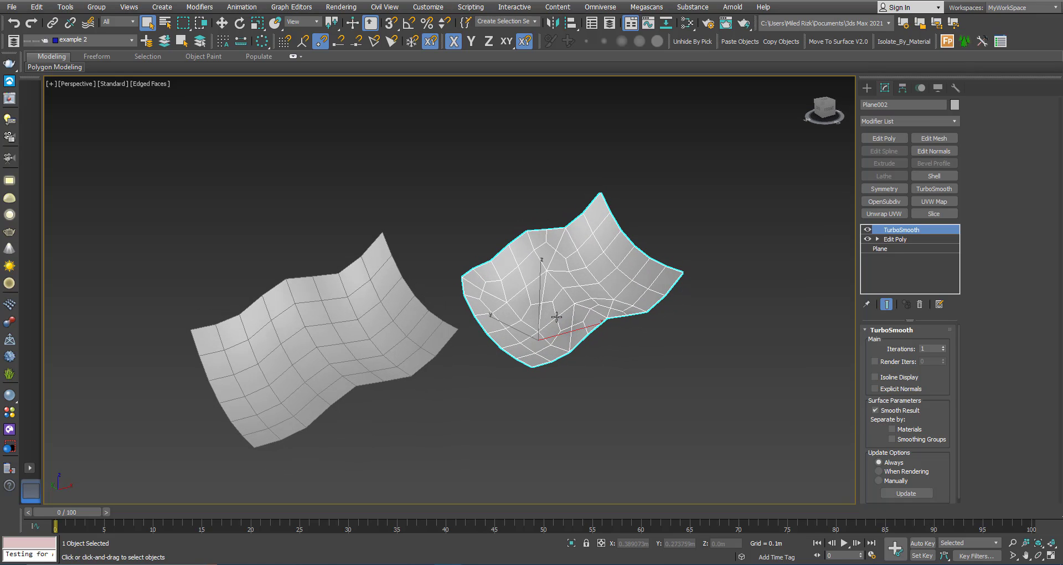